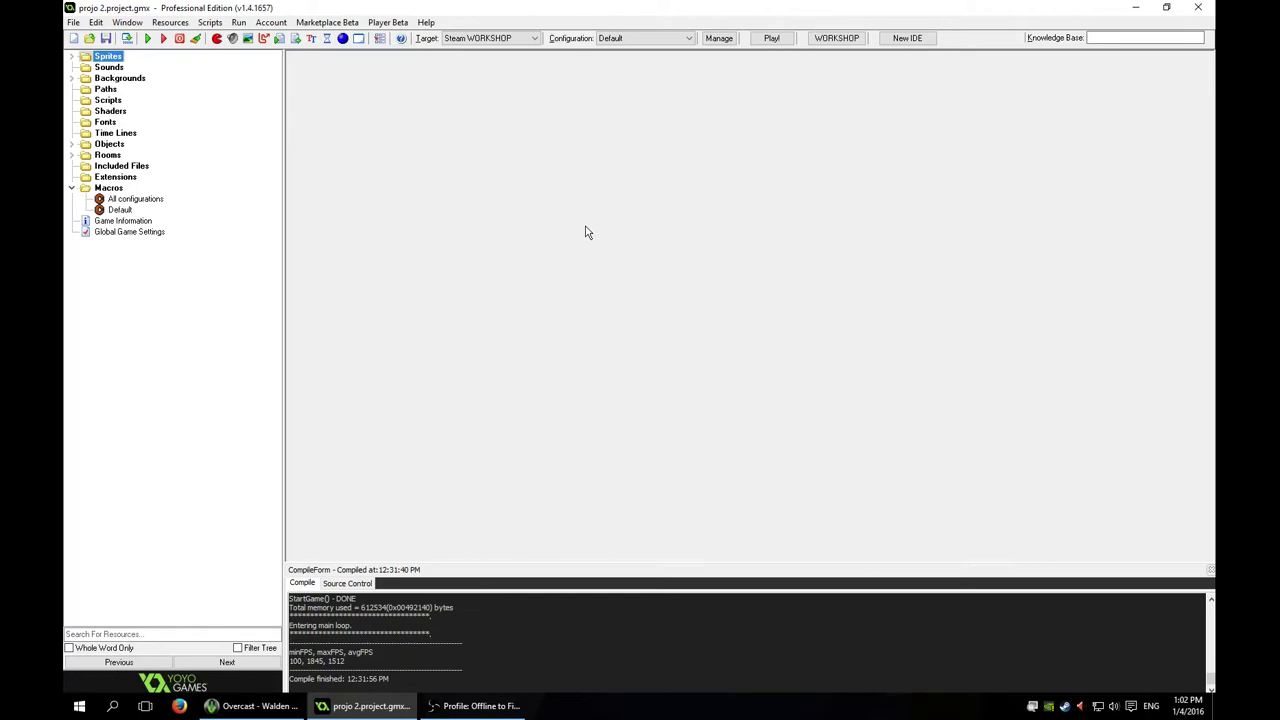
Step: Expand the Sprites folder to list square_corner, SP_Main and the other sprites
{"action": "left_click", "coordinate": [72, 57]}
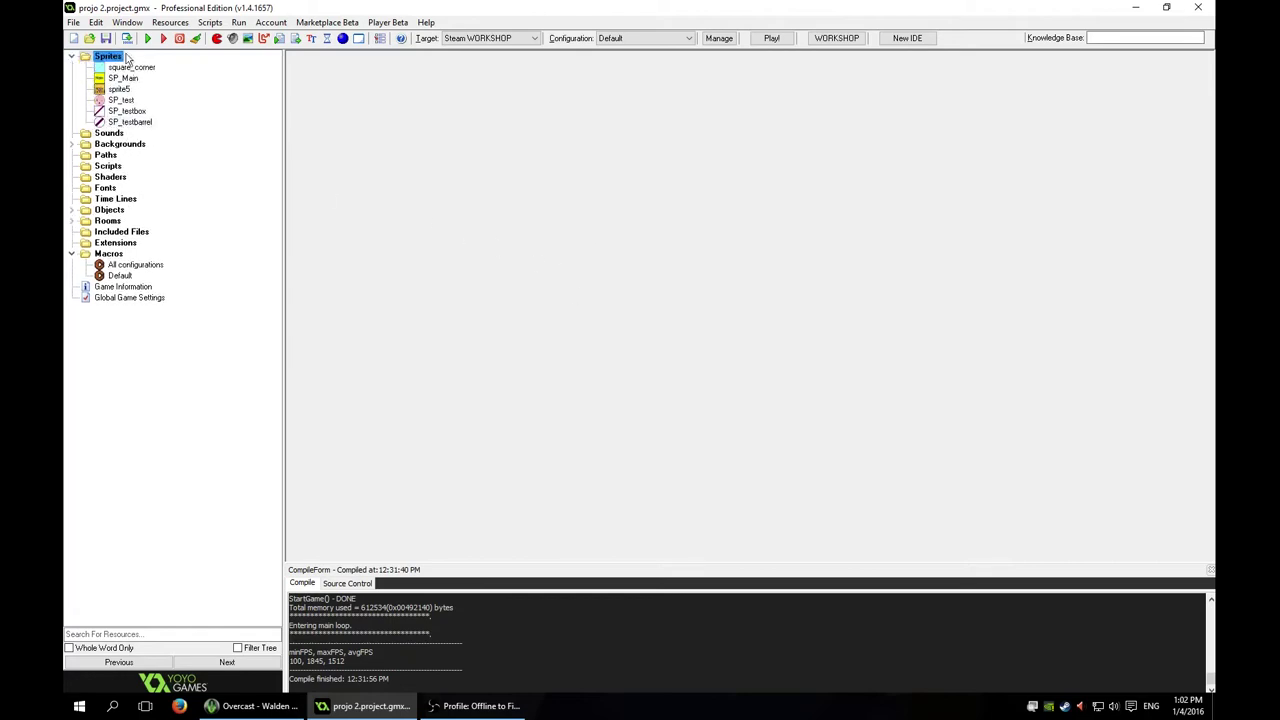
Step: Insert a new sprite named SPsquare and start a new blank 32×32 image for it
{"action": "right_click", "coordinate": [115, 68]}
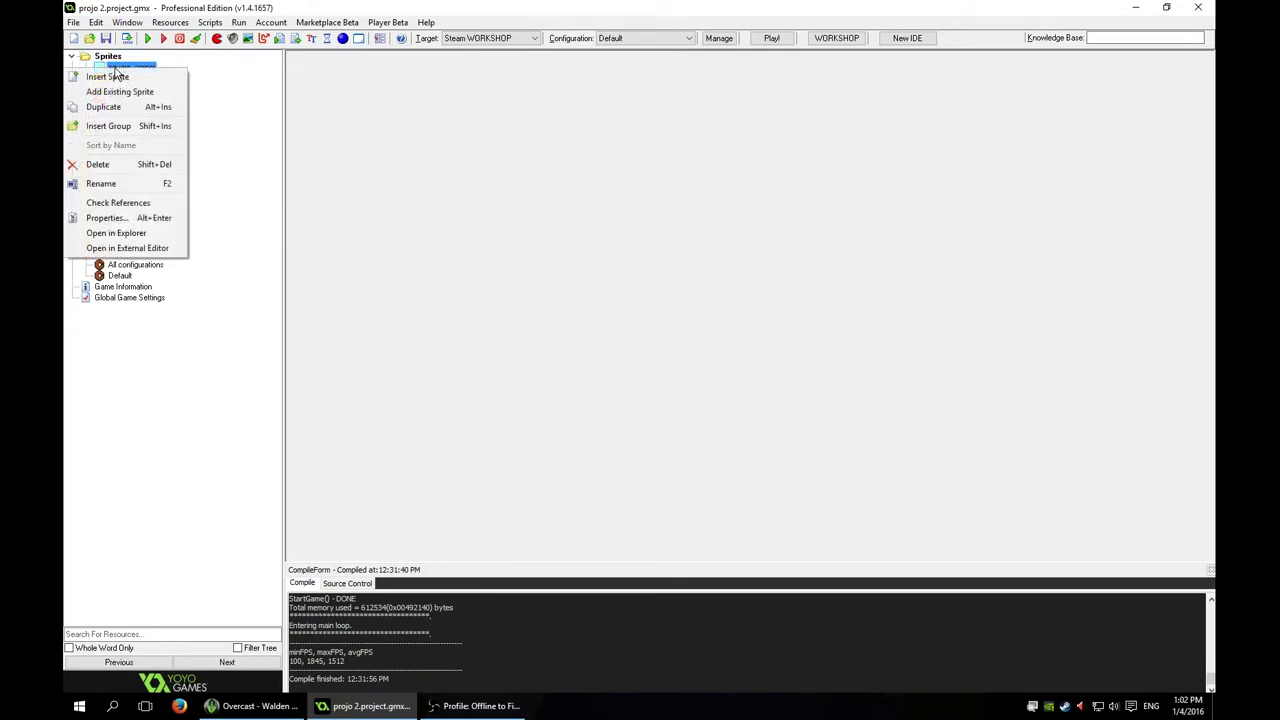
{"action": "left_click", "coordinate": [107, 77]}
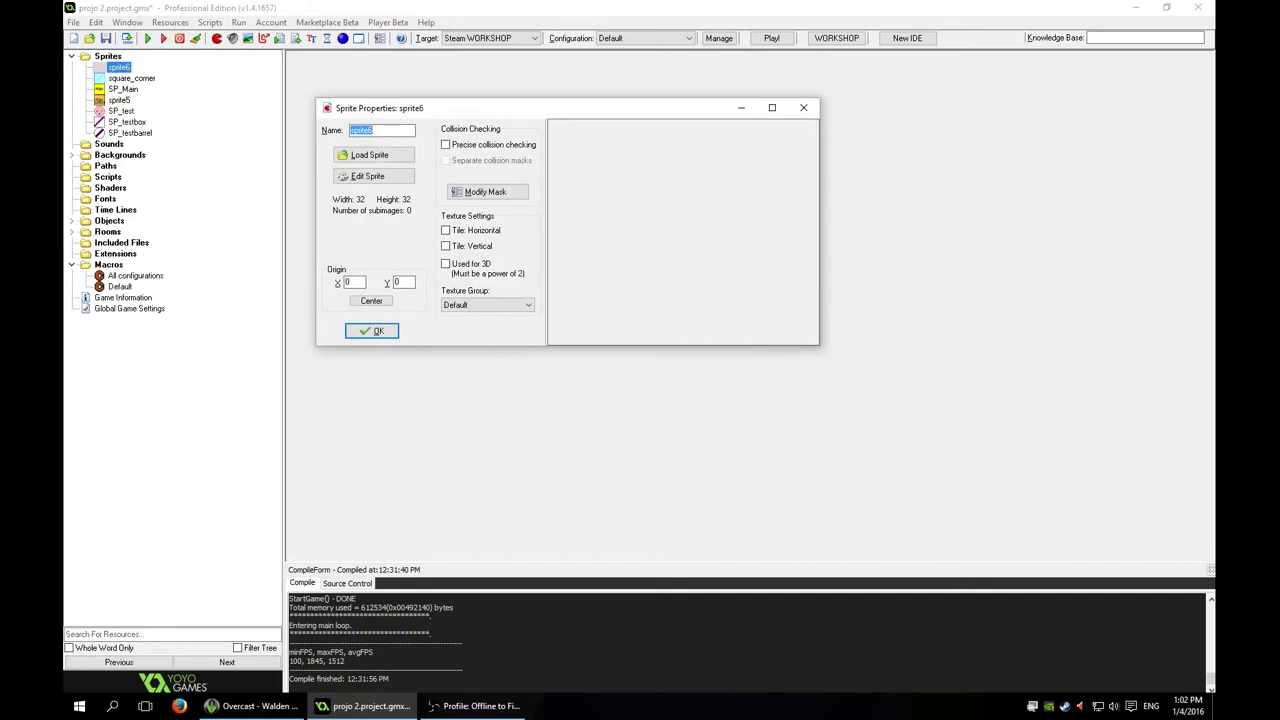
{"action": "type", "text": "box"}
{"action": "key", "text": "BackSpace"}
{"action": "type", "text": "SP_"}
{"action": "type", "text": "square"}
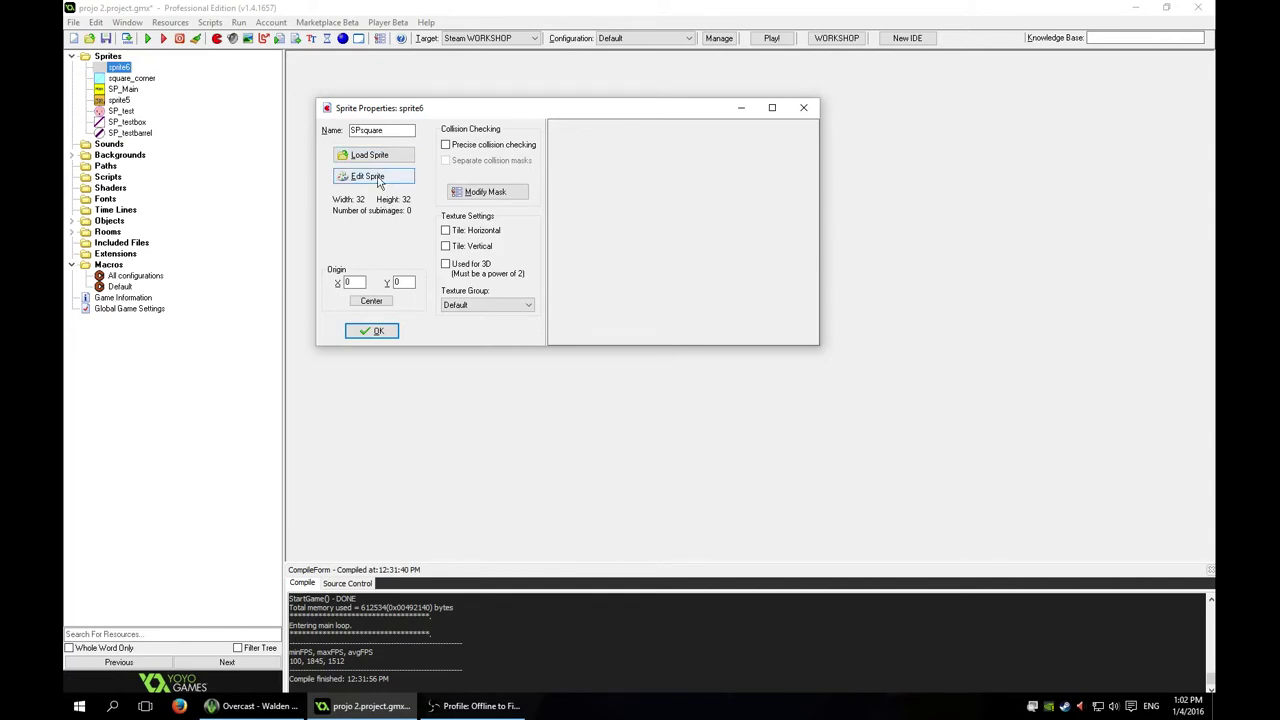
{"action": "left_click", "coordinate": [378, 177]}
{"action": "left_click", "coordinate": [444, 153]}
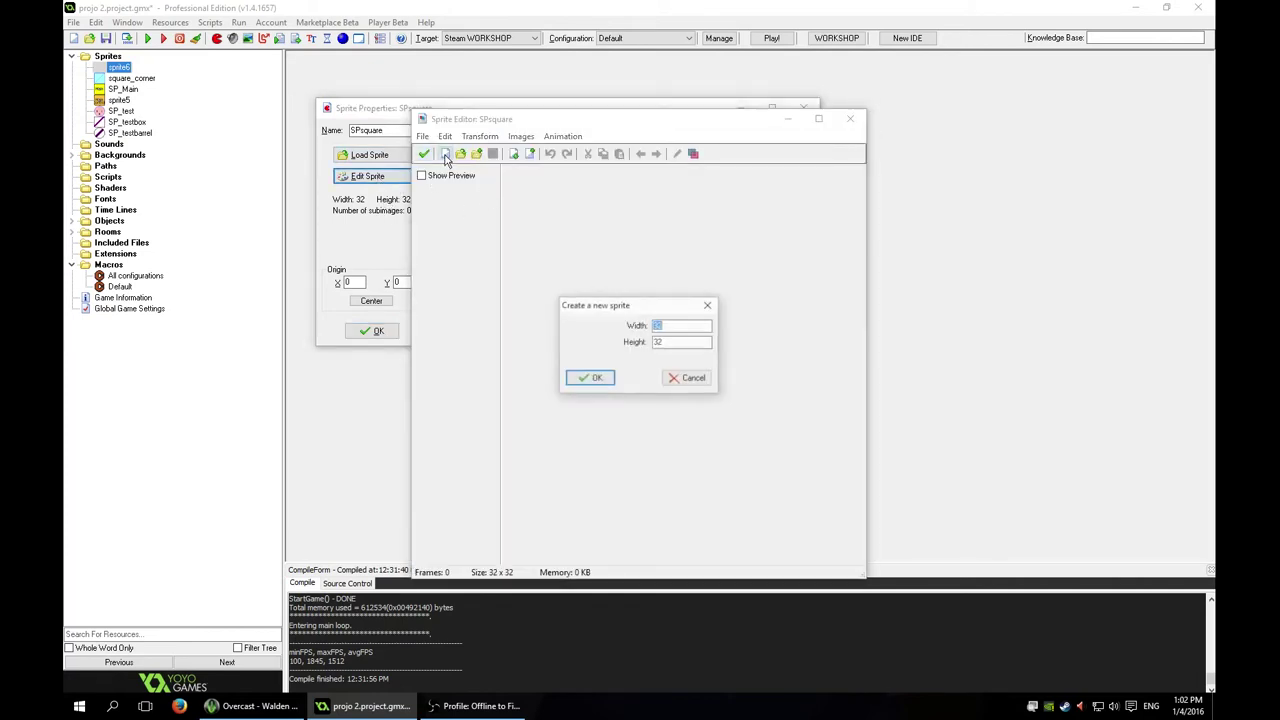
Step: Create the 32×32 frame, outline the canvas with a black rectangle and fill it magenta
{"action": "left_click", "coordinate": [594, 378]}
{"action": "double_click", "coordinate": [530, 186]}
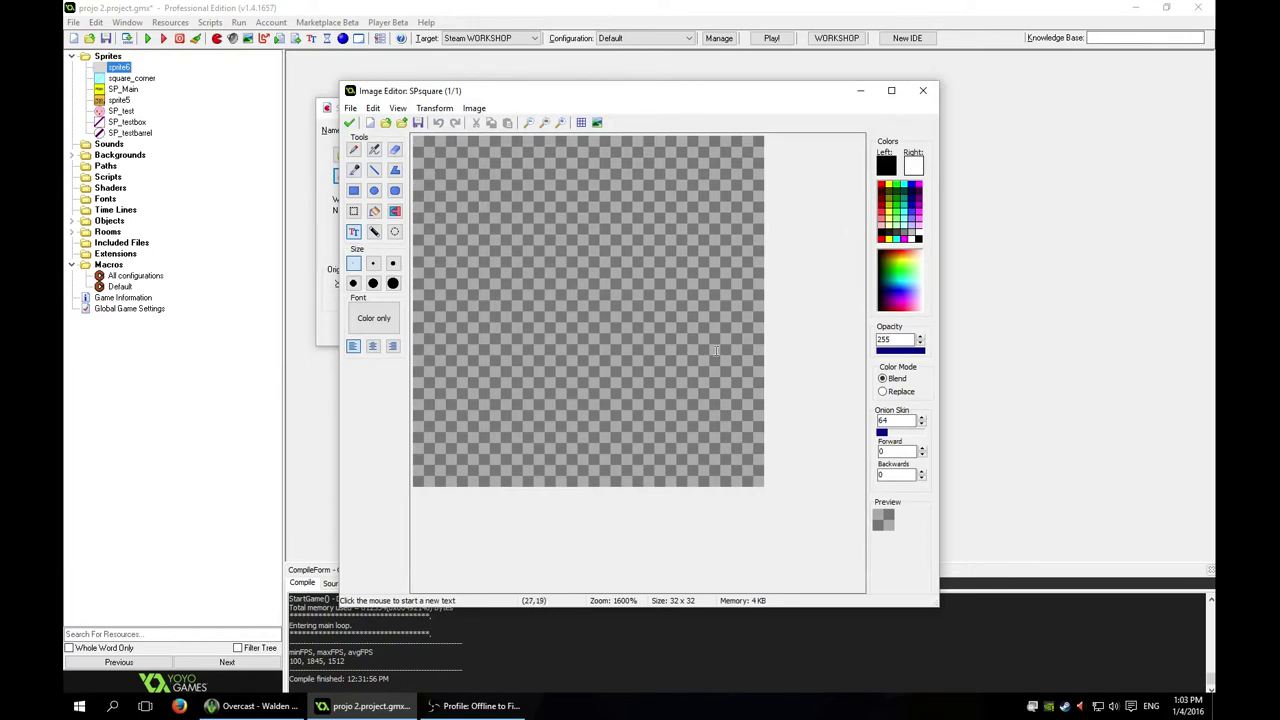
{"action": "left_click", "coordinate": [353, 192]}
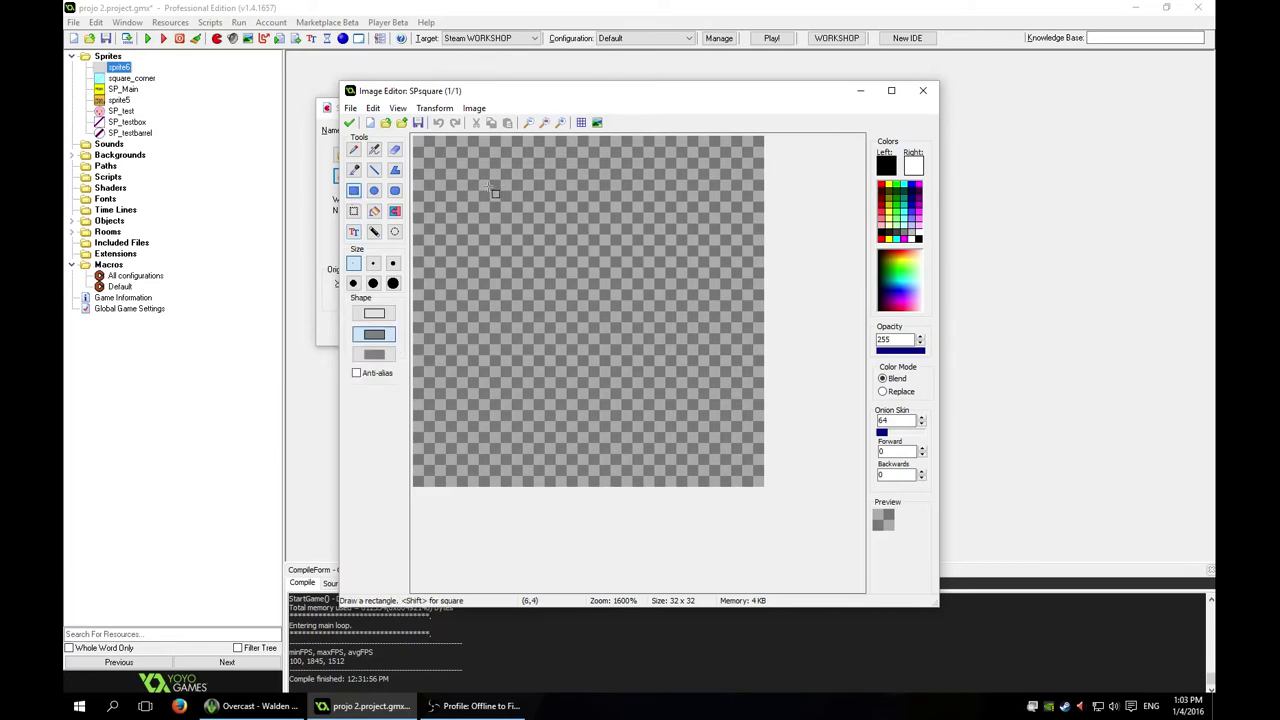
{"action": "left_click_drag", "start_coordinate": [421, 142], "coordinate": [770, 494]}
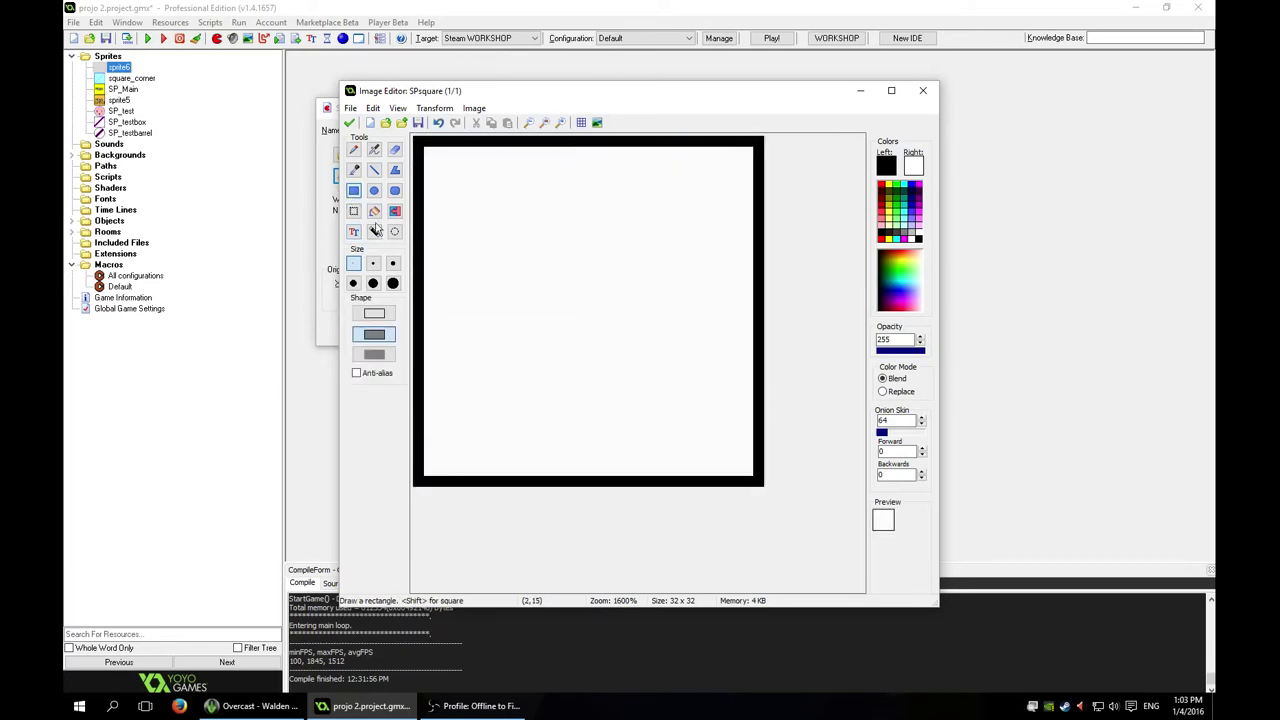
{"action": "left_click", "coordinate": [376, 212]}
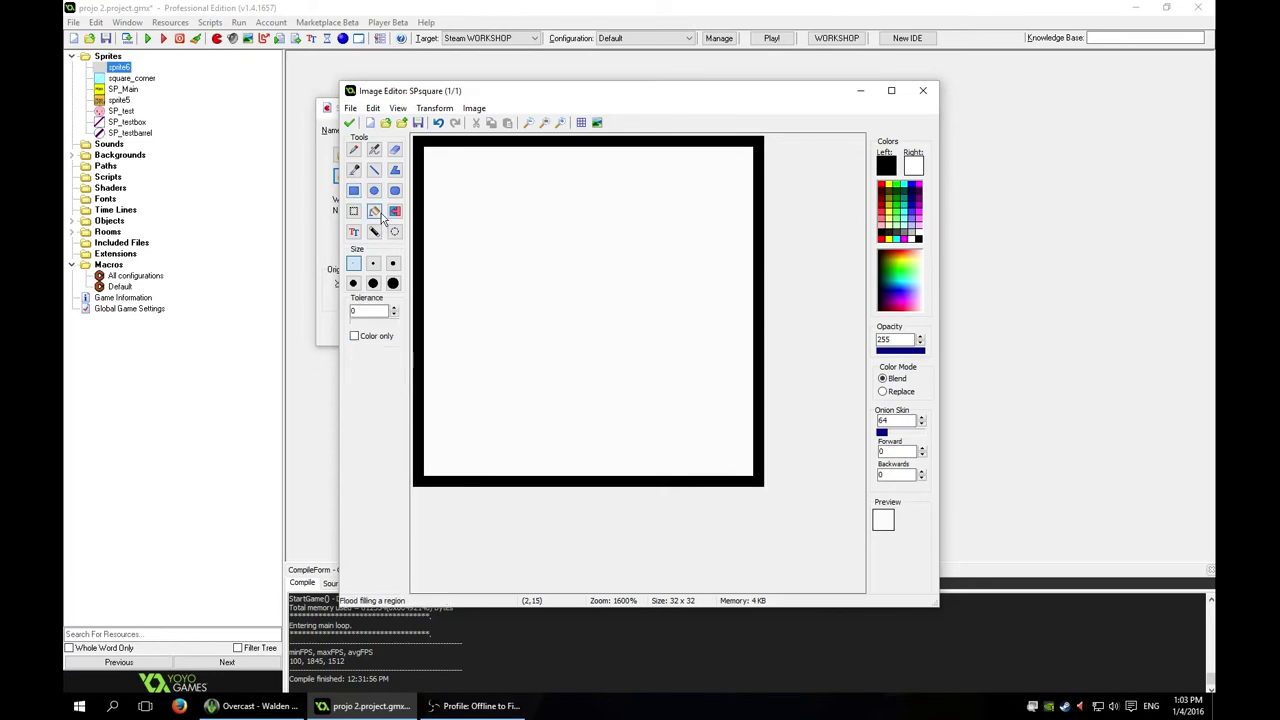
{"action": "left_click", "coordinate": [918, 205]}
{"action": "left_click", "coordinate": [590, 298]}
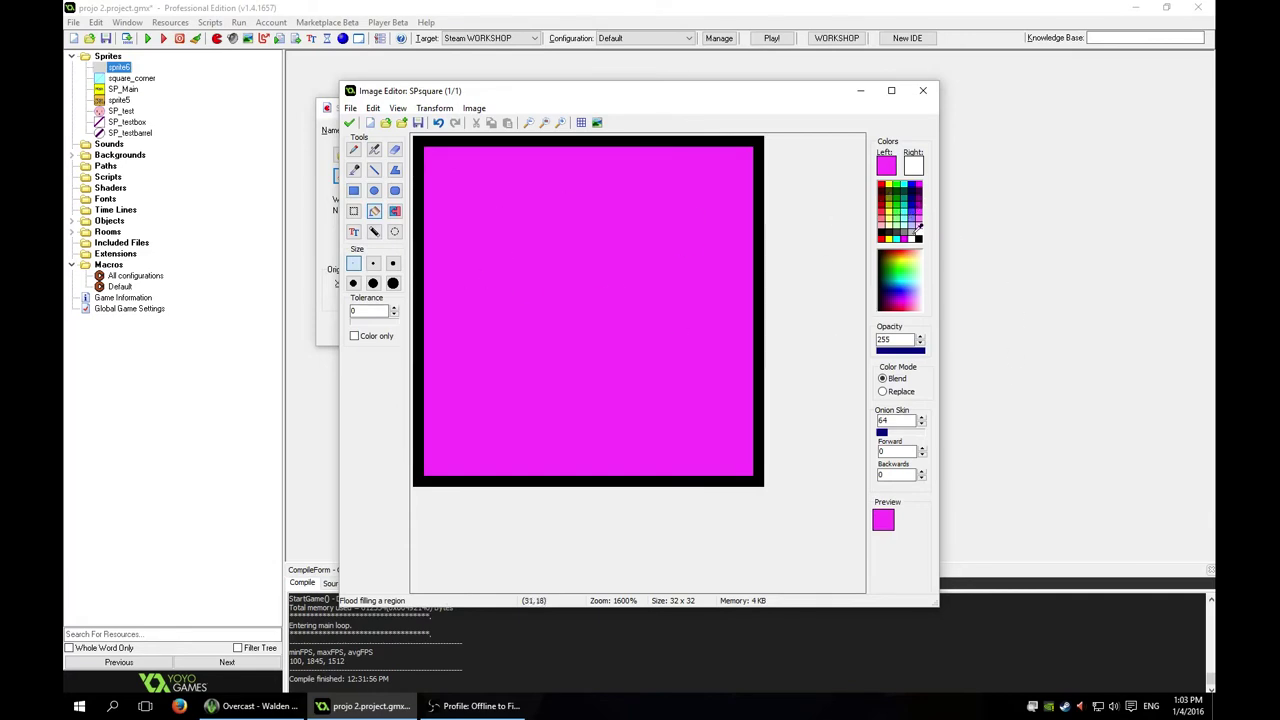
Step: Tint the magenta interior with lime at opacity 32, then restore black at opacity 255
{"action": "left_click", "coordinate": [908, 260]}
{"action": "double_click", "coordinate": [896, 339]}
{"action": "type", "text": "32"}
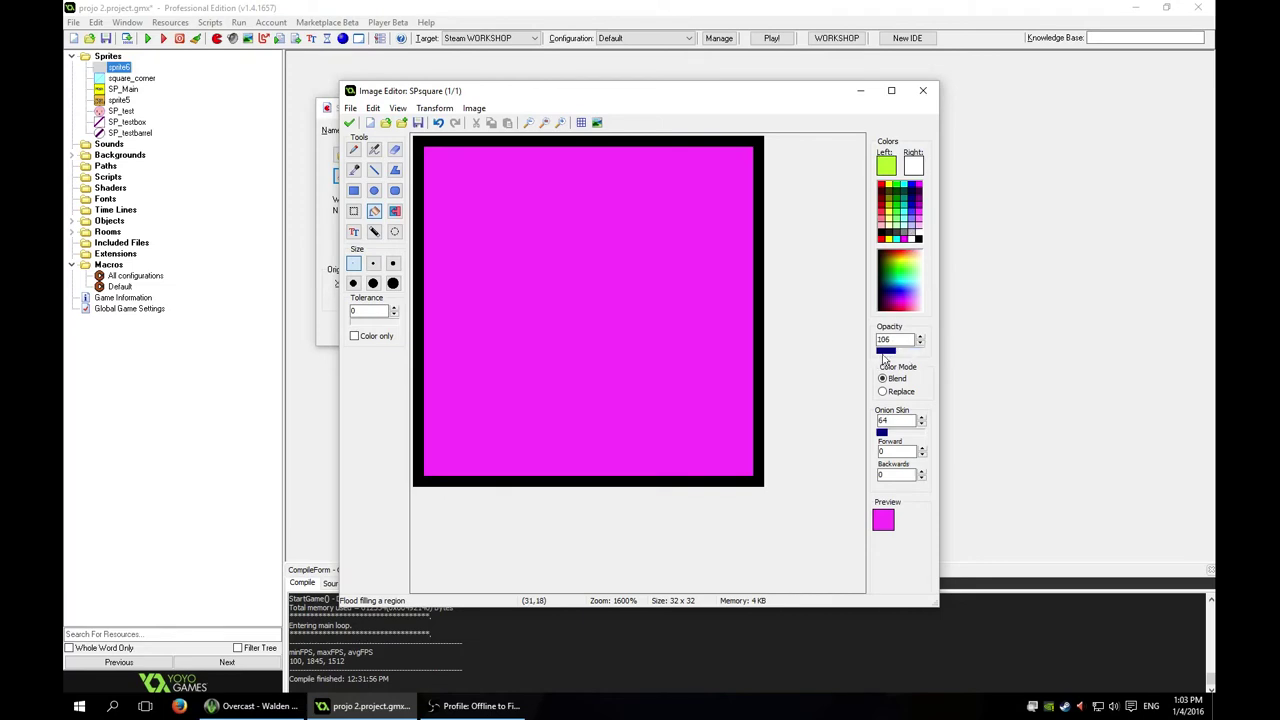
{"action": "left_click", "coordinate": [577, 316]}
{"action": "left_click", "coordinate": [577, 316]}
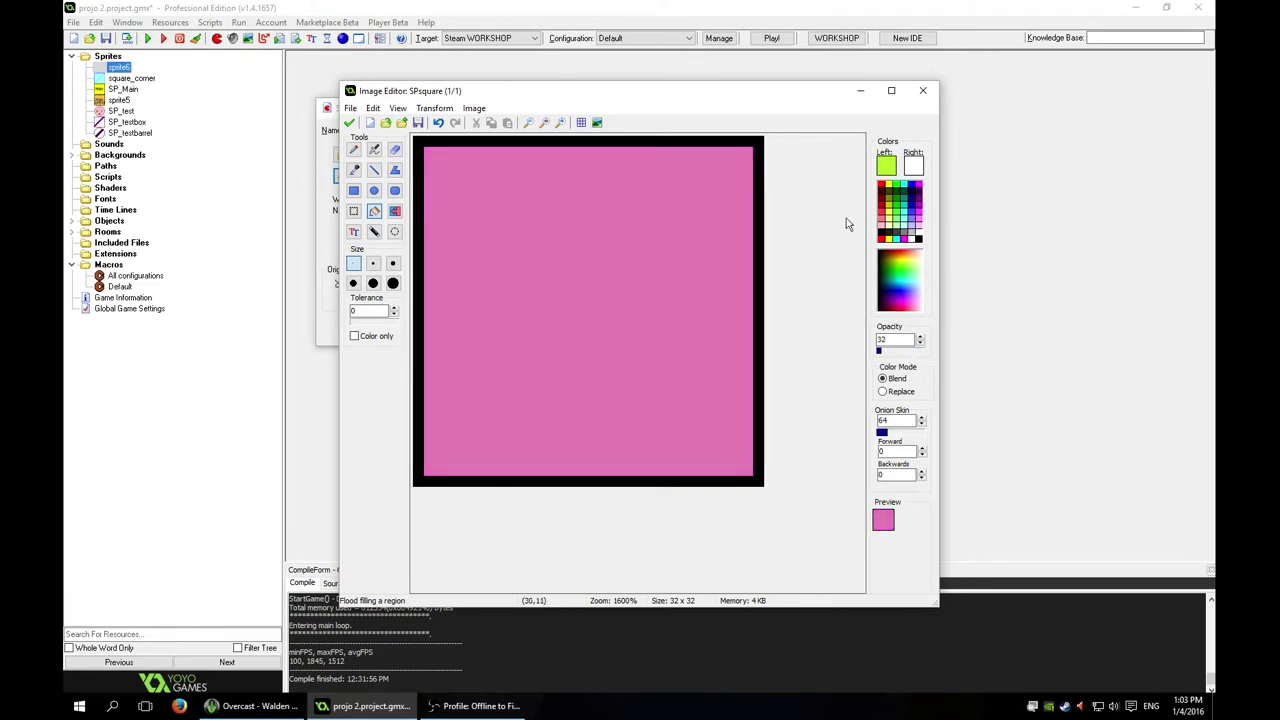
{"action": "left_click", "coordinate": [919, 239]}
{"action": "left_click_drag", "start_coordinate": [905, 350], "coordinate": [929, 356]}
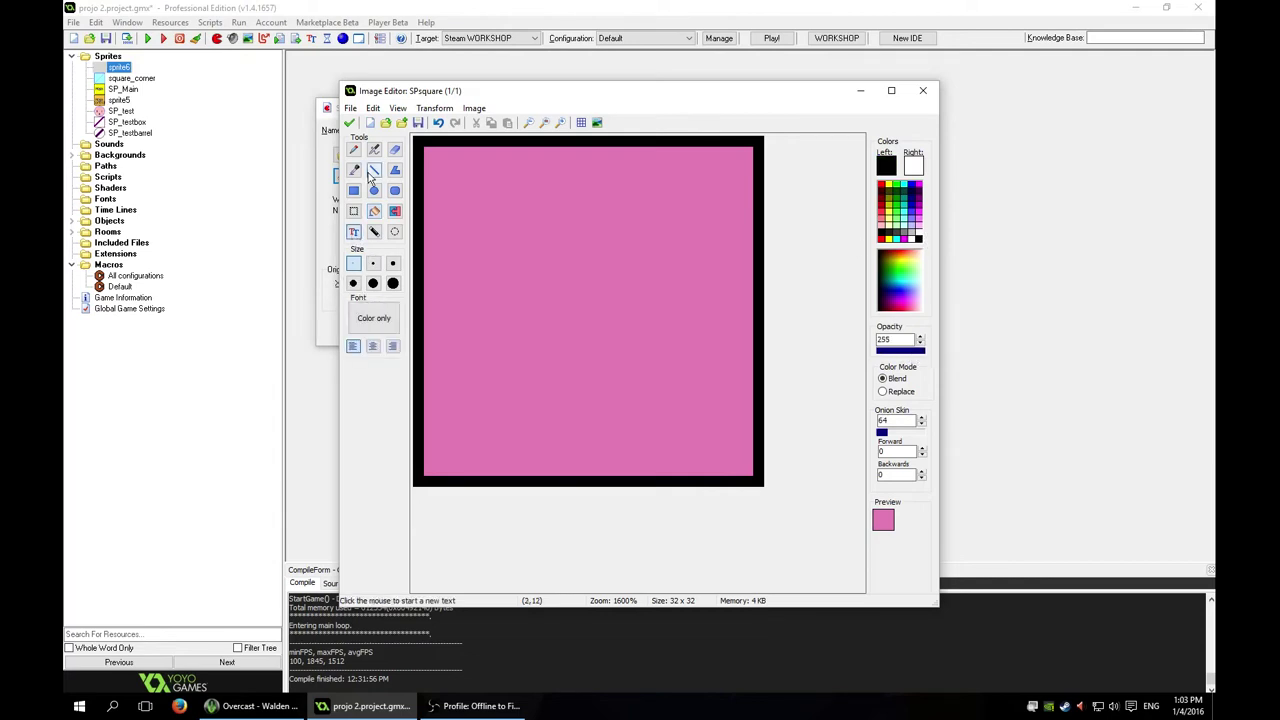
Step: Draw a blue corner-to-corner diagonal across SPsquare and accept the image and frames
{"action": "left_click", "coordinate": [374, 170]}
{"action": "left_click_drag", "start_coordinate": [429, 475], "coordinate": [748, 151]}
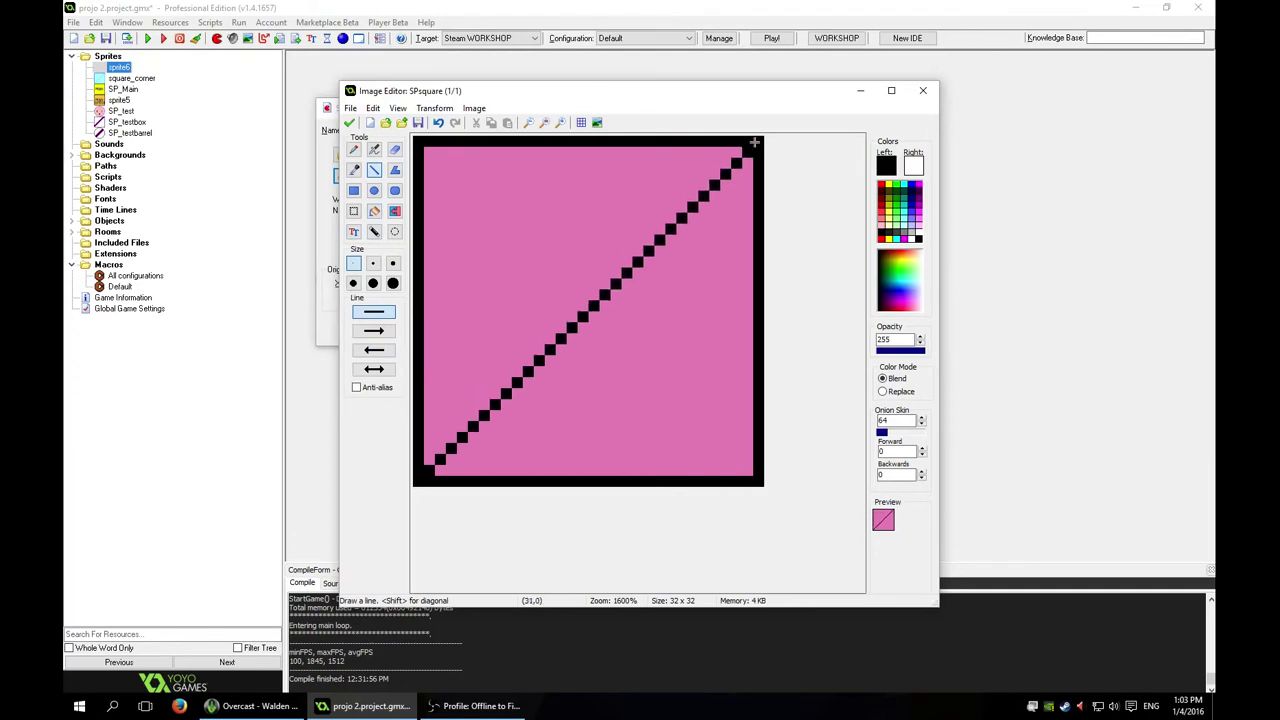
{"action": "left_click", "coordinate": [914, 184]}
{"action": "left_click_drag", "start_coordinate": [430, 459], "coordinate": [735, 152]}
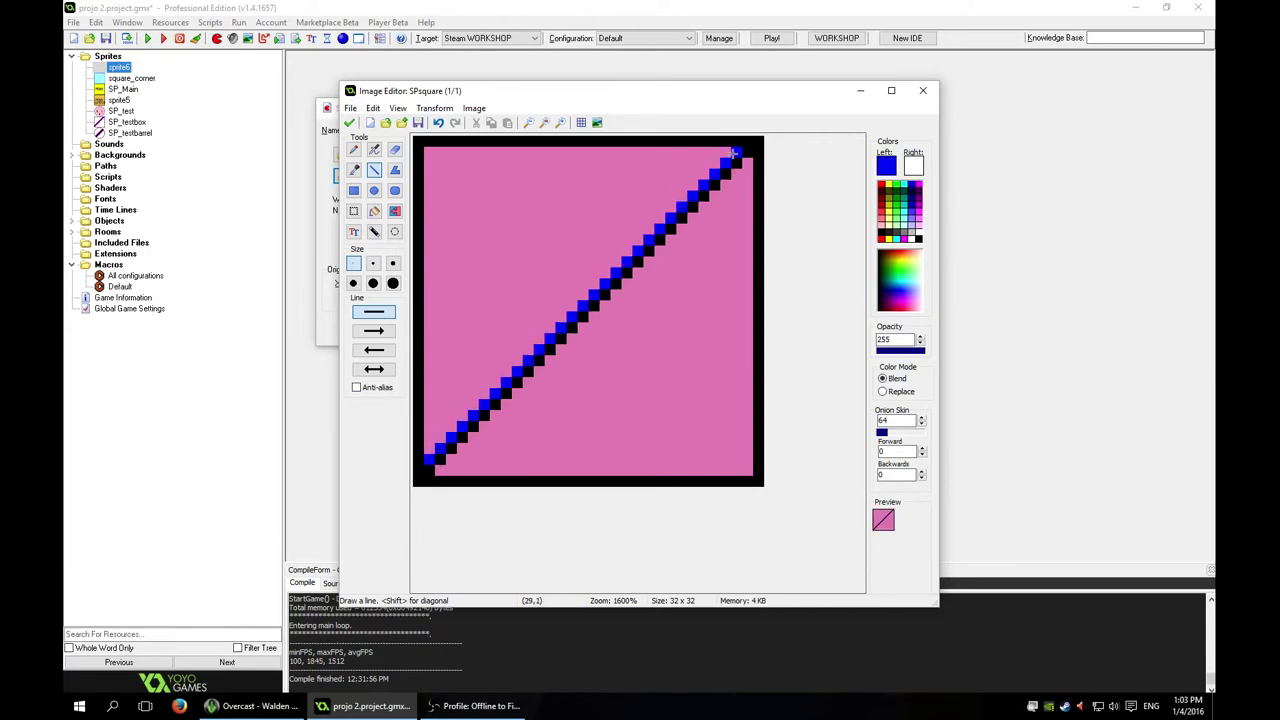
{"action": "left_click", "coordinate": [349, 122]}
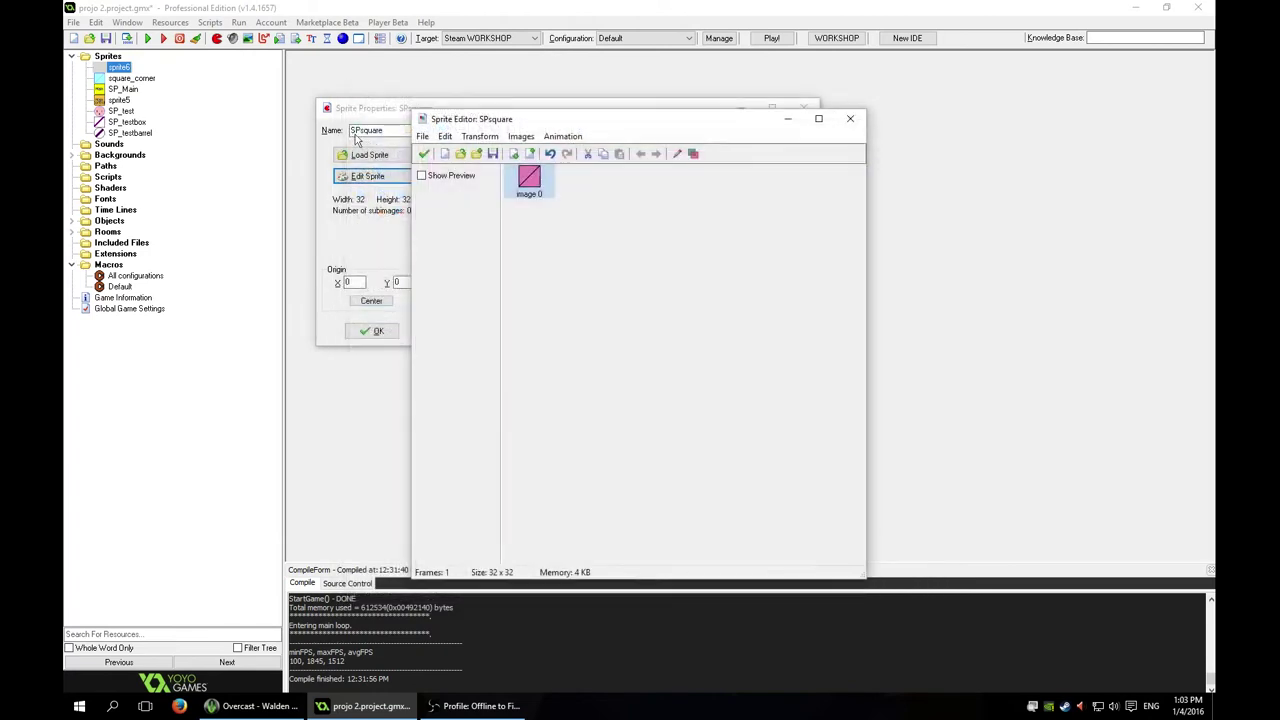
{"action": "left_click", "coordinate": [424, 155]}
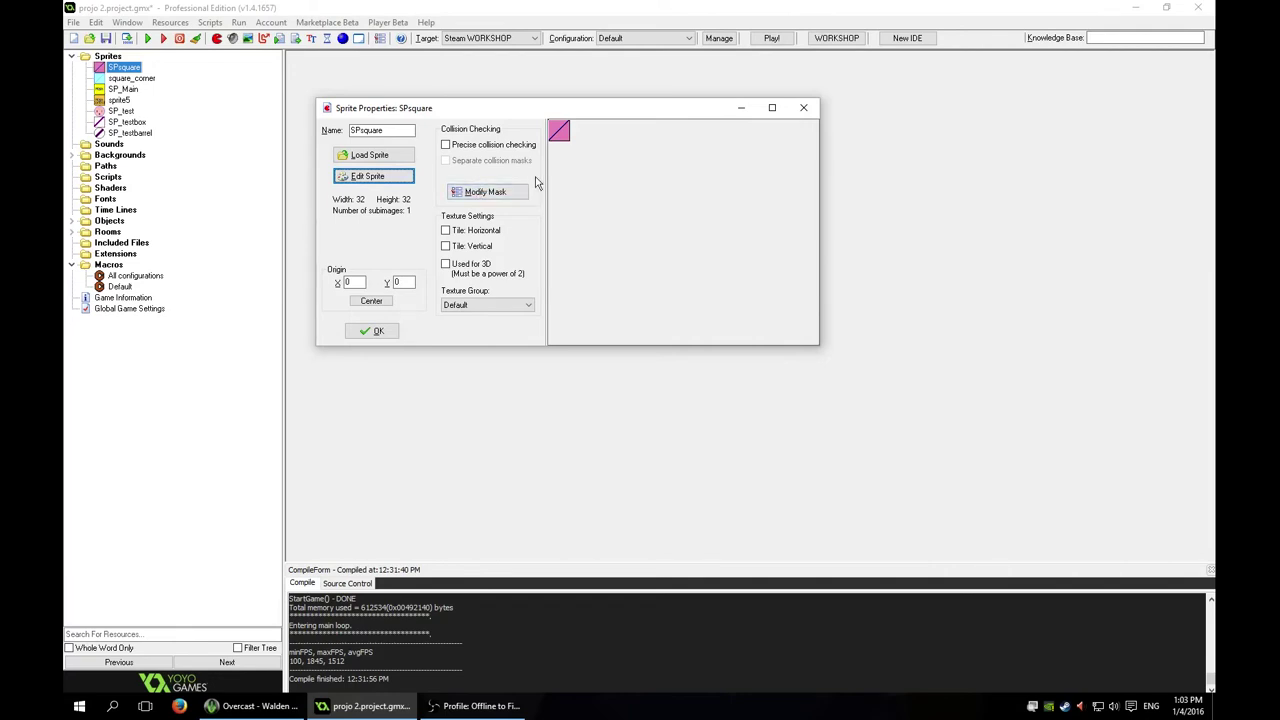
Step: Close SPsquare's properties and open the square_corner sprite's image for reference
{"action": "left_click", "coordinate": [372, 330]}
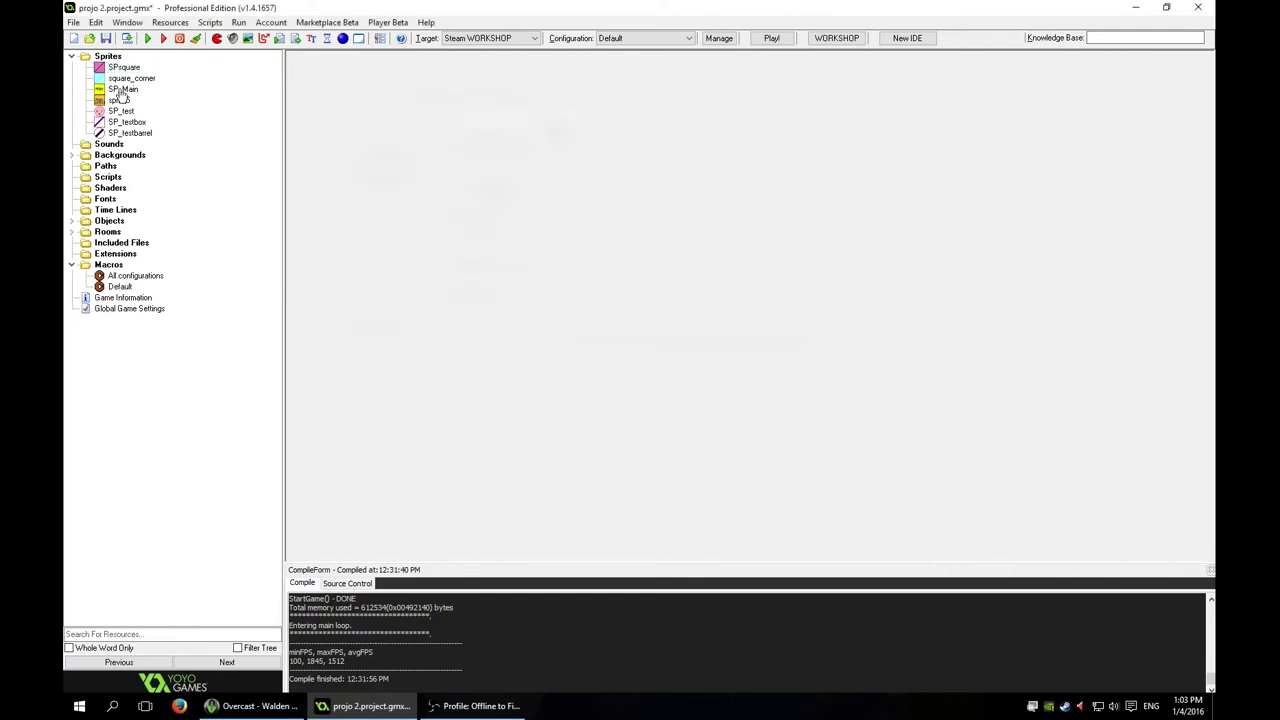
{"action": "double_click", "coordinate": [125, 79]}
{"action": "left_click", "coordinate": [367, 176]}
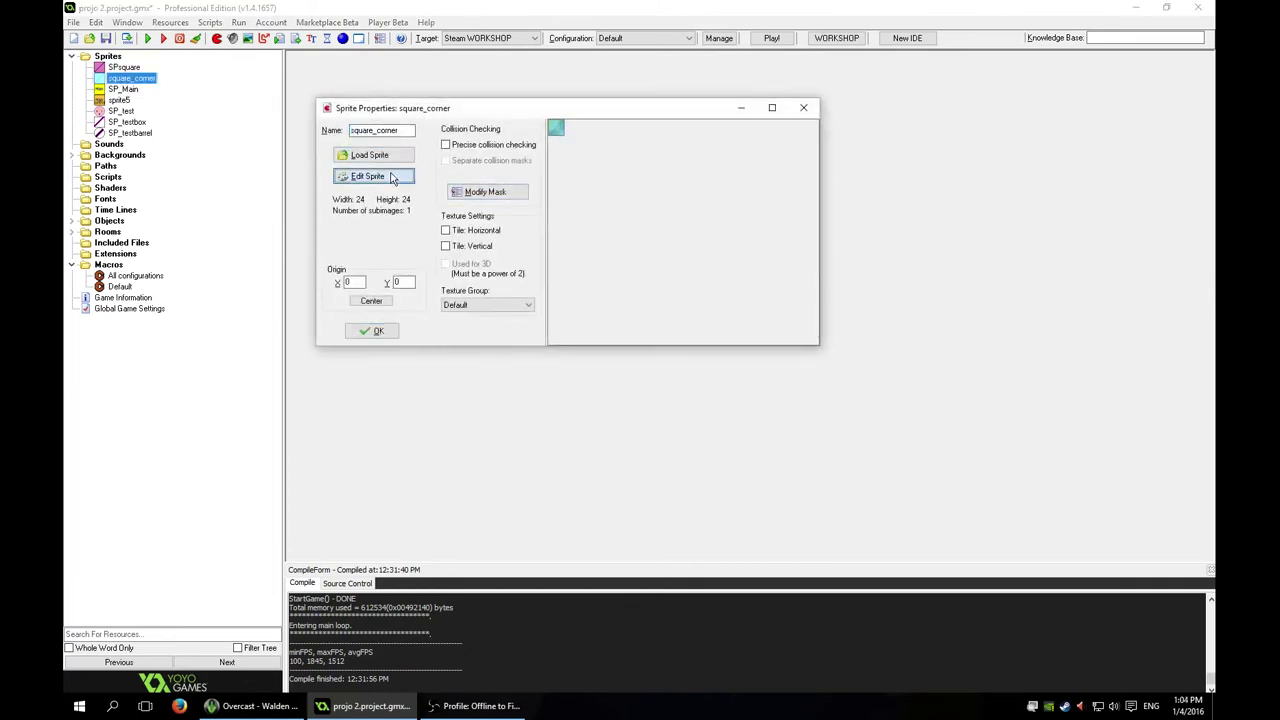
{"action": "double_click", "coordinate": [526, 179]}
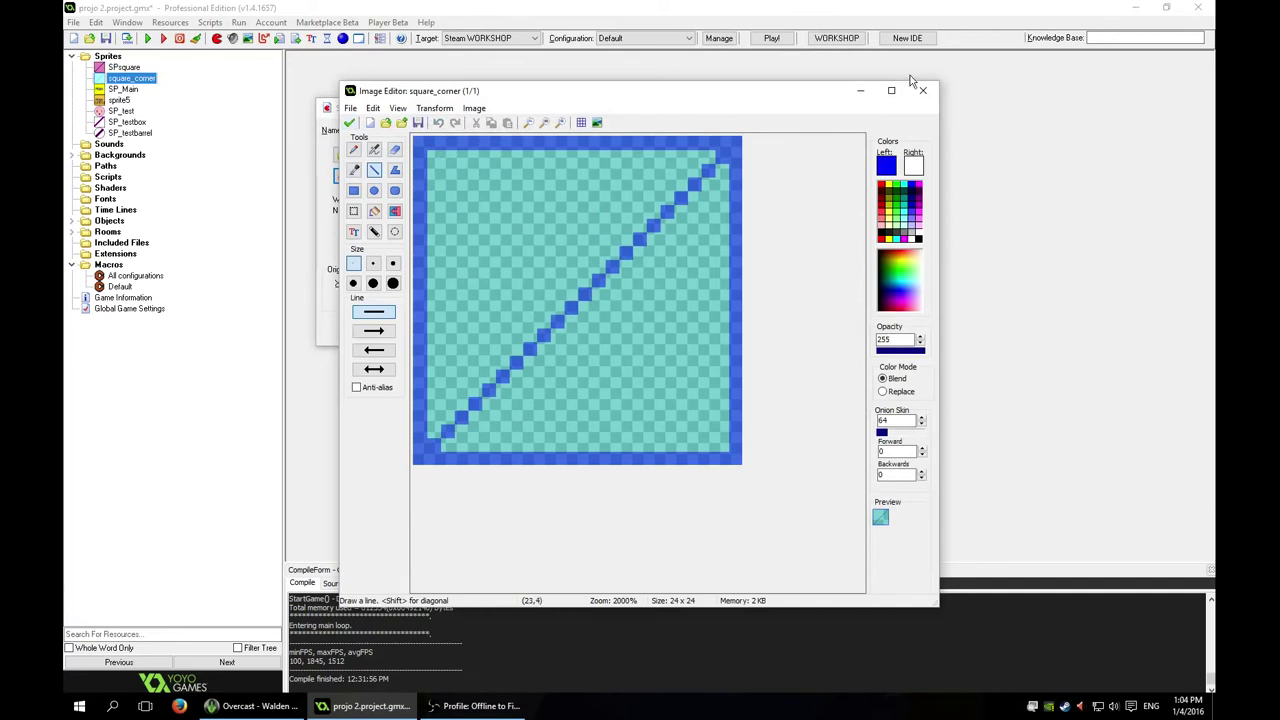
Step: Close square_corner's windows and reopen SPsquare's frames in the Sprite Editor
{"action": "left_click", "coordinate": [925, 91]}
{"action": "left_click", "coordinate": [848, 114]}
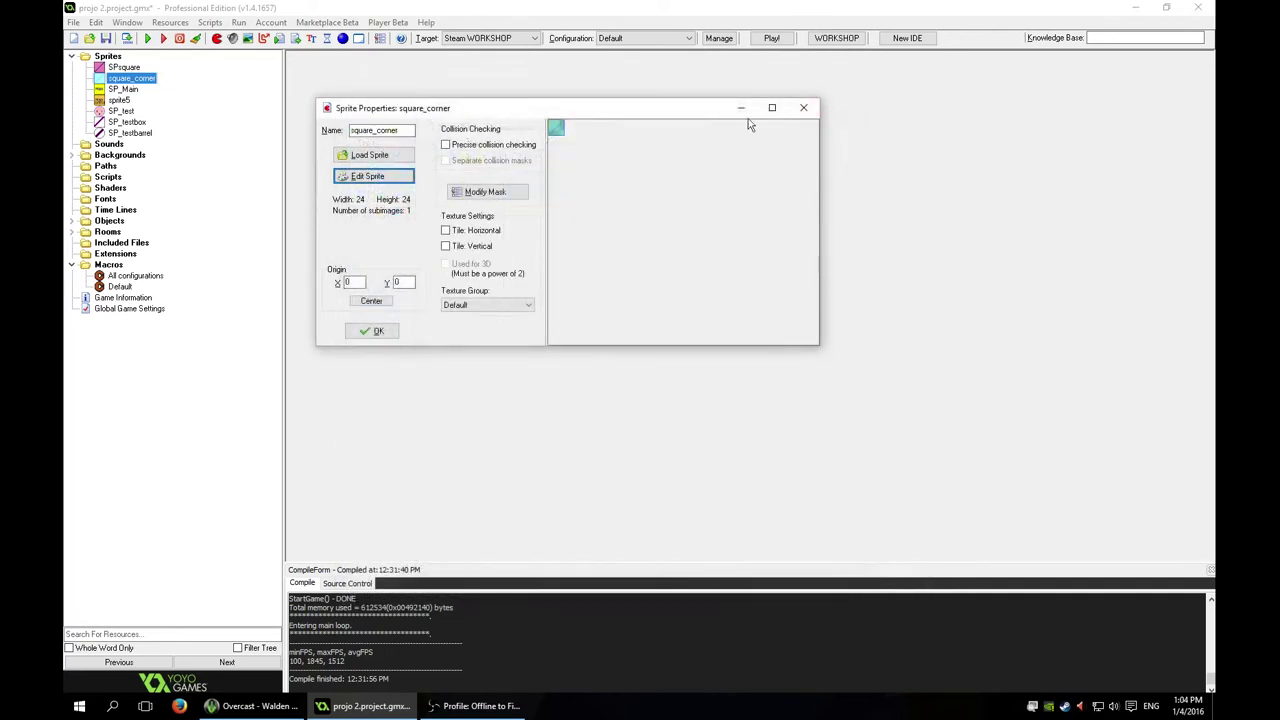
{"action": "left_click", "coordinate": [797, 110]}
{"action": "double_click", "coordinate": [124, 67]}
{"action": "left_click", "coordinate": [368, 176]}
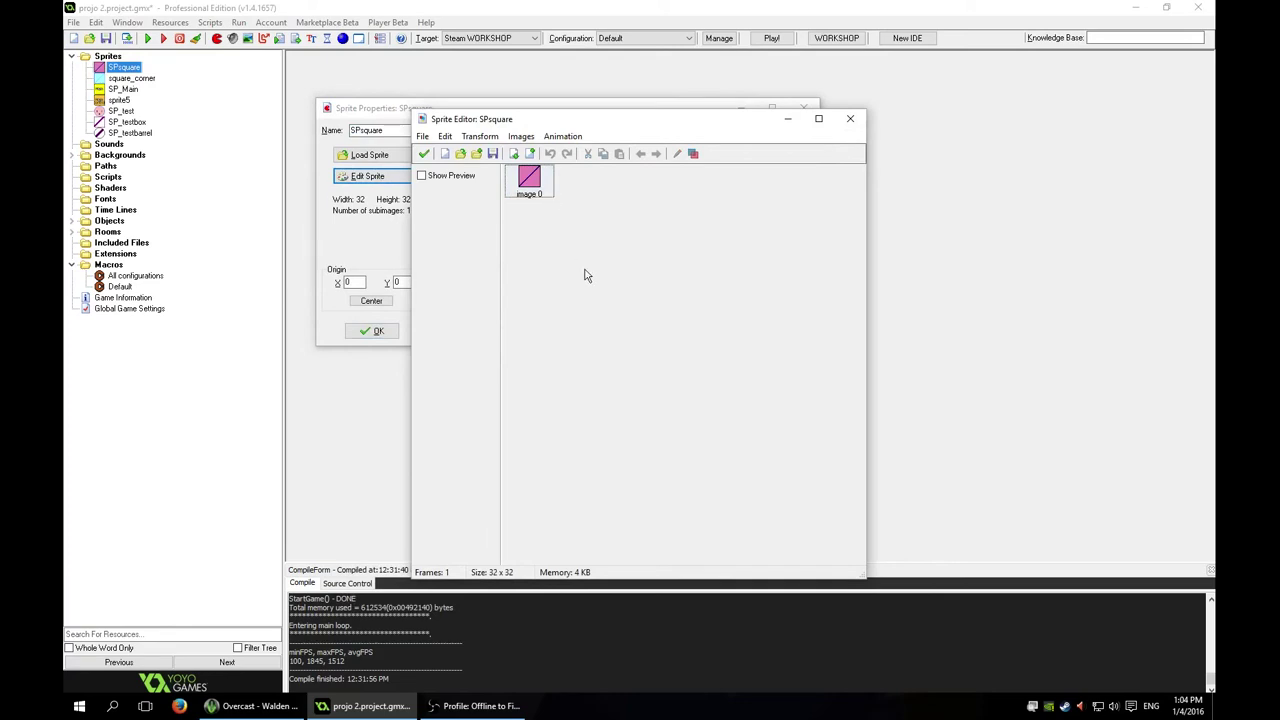
Step: Reopen SPsquare's image, change the opacity and sweep the largest eraser across the sprite
{"action": "left_click", "coordinate": [537, 187]}
{"action": "double_click", "coordinate": [537, 187]}
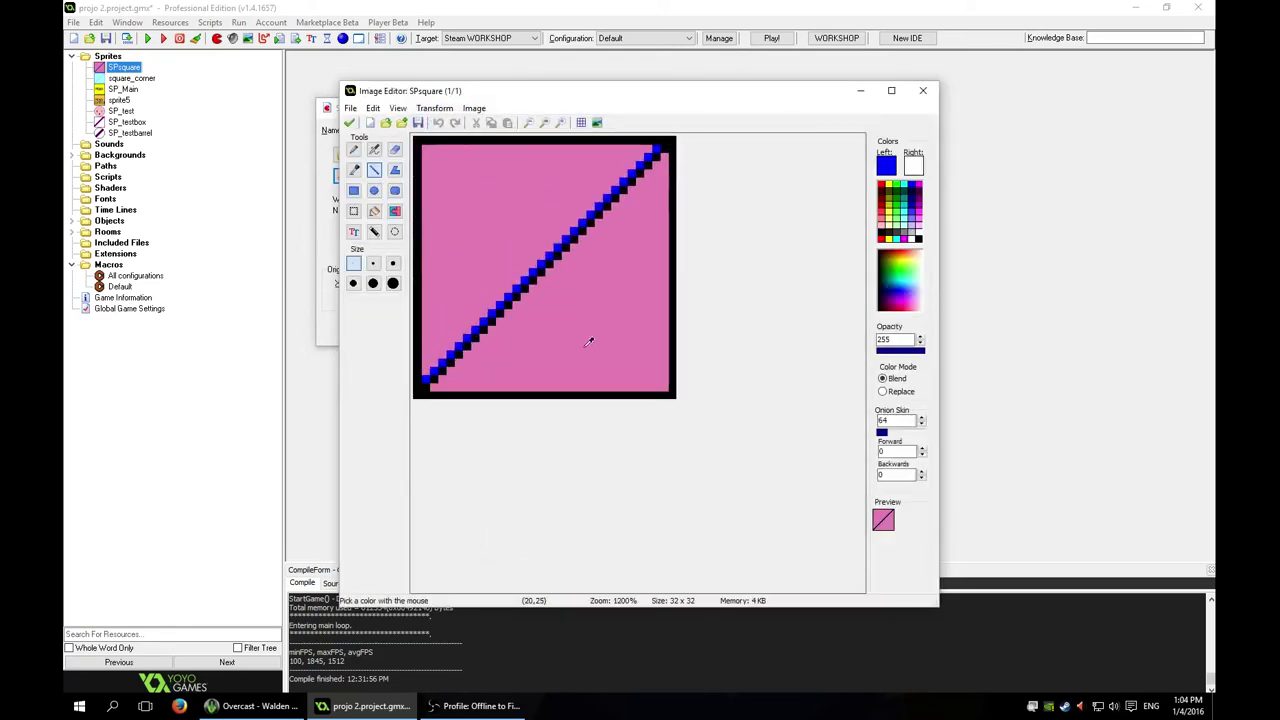
{"action": "scroll", "coordinate": [591, 340], "scroll_direction": "up", "scroll_amount": 1}
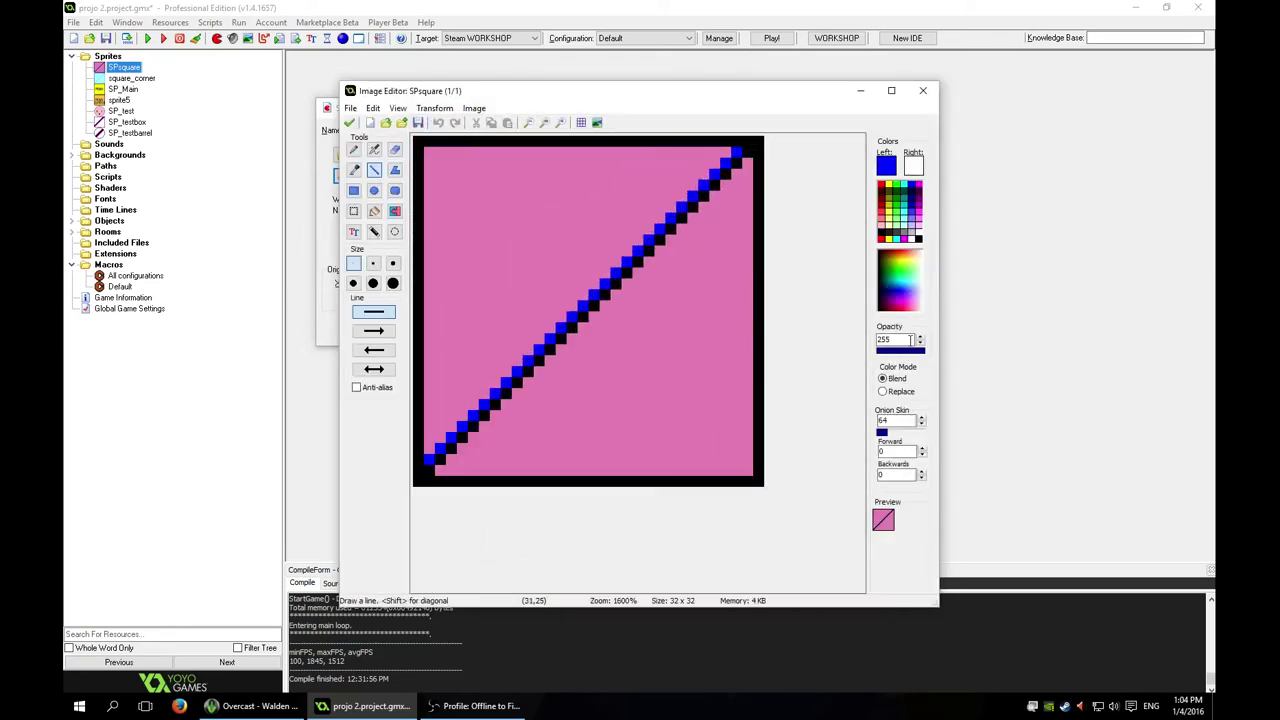
{"action": "left_click_drag", "start_coordinate": [897, 340], "coordinate": [793, 347]}
{"action": "type", "text": "26"}
{"action": "type", "text": "64"}
{"action": "left_click", "coordinate": [394, 149]}
{"action": "mouse_move", "coordinate": [426, 143]}
{"action": "left_mouse_down"}
{"action": "mouse_move", "coordinate": [733, 152]}
{"action": "mouse_move", "coordinate": [300, 153]}
{"action": "mouse_move", "coordinate": [784, 168]}
{"action": "mouse_move", "coordinate": [456, 187]}
{"action": "mouse_move", "coordinate": [549, 188]}
{"action": "mouse_move", "coordinate": [583, 162]}
{"action": "mouse_move", "coordinate": [571, 176]}
{"action": "mouse_move", "coordinate": [639, 179]}
{"action": "mouse_move", "coordinate": [663, 208]}
{"action": "mouse_move", "coordinate": [474, 259]}
{"action": "mouse_move", "coordinate": [547, 261]}
{"action": "left_mouse_up"}
{"action": "key", "text": "ctrl+z"}
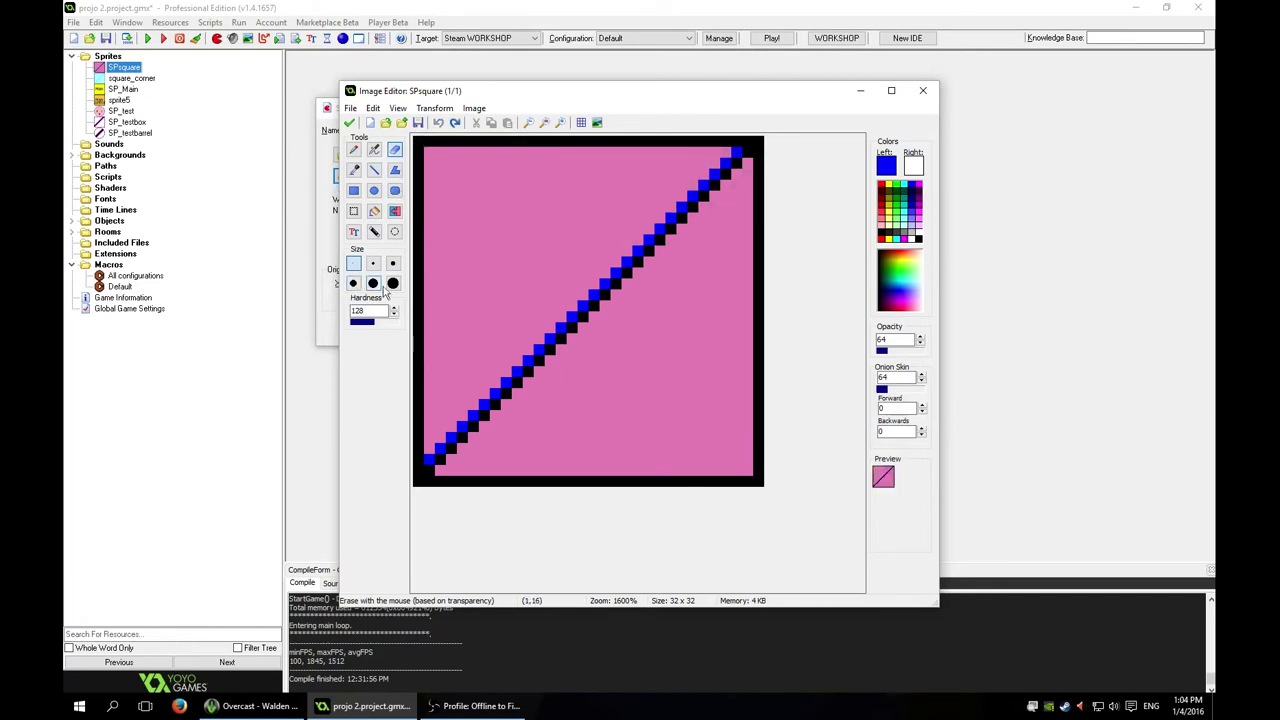
{"action": "left_click", "coordinate": [392, 283]}
{"action": "mouse_move", "coordinate": [420, 150]}
{"action": "left_mouse_down"}
{"action": "mouse_move", "coordinate": [726, 167]}
{"action": "mouse_move", "coordinate": [712, 190]}
{"action": "mouse_move", "coordinate": [823, 403]}
{"action": "left_mouse_up"}
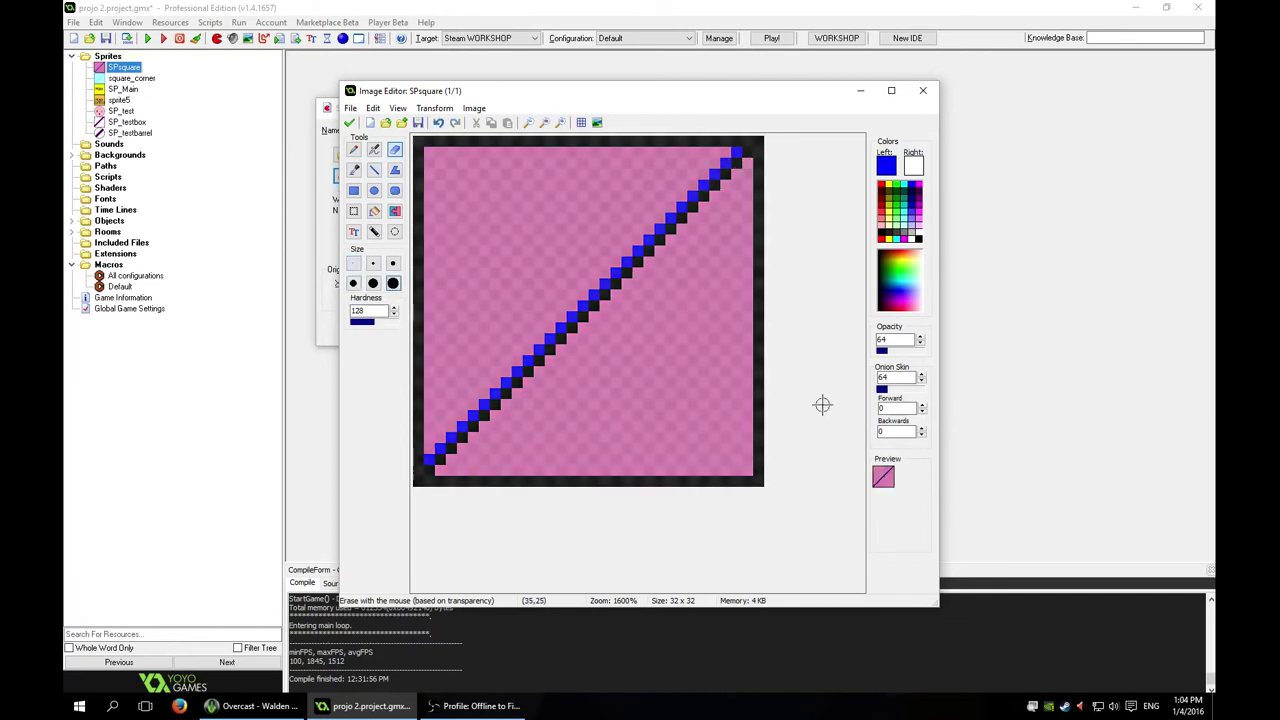
Step: Accept the image, confirm the frames and close SPsquare's Sprite Properties
{"action": "left_click", "coordinate": [350, 122]}
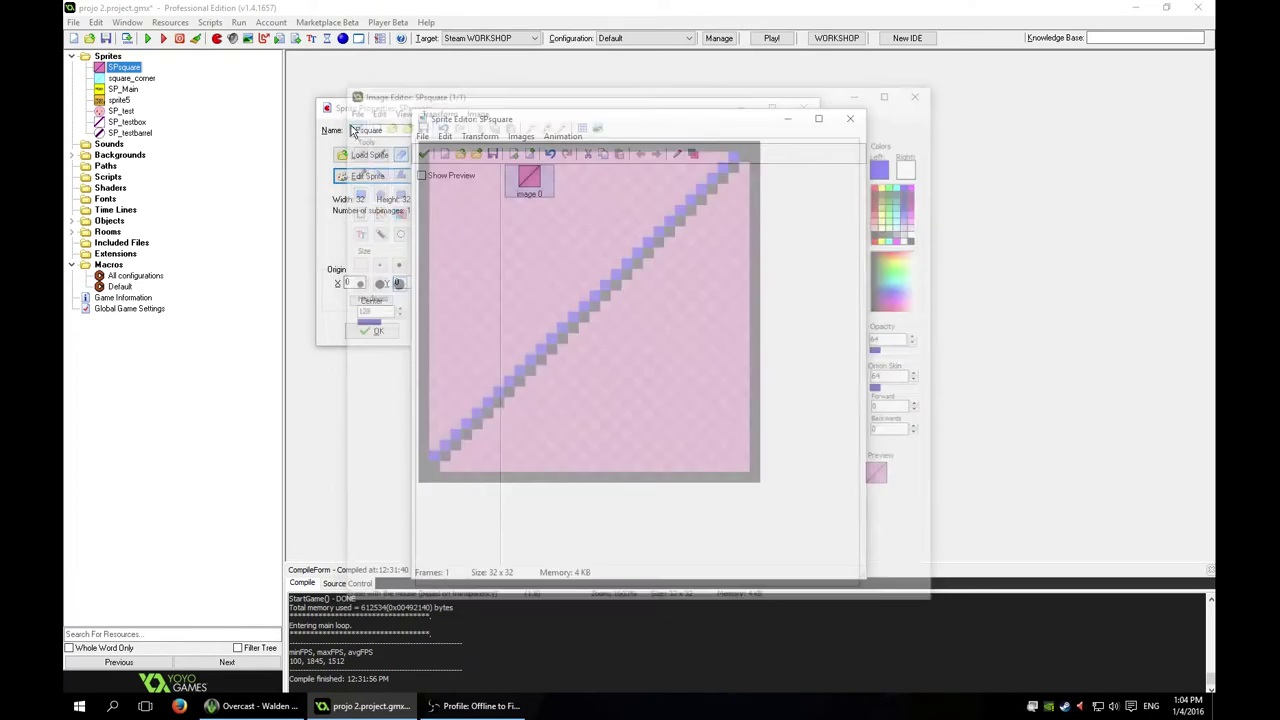
{"action": "left_click", "coordinate": [424, 153]}
{"action": "left_click", "coordinate": [372, 331]}
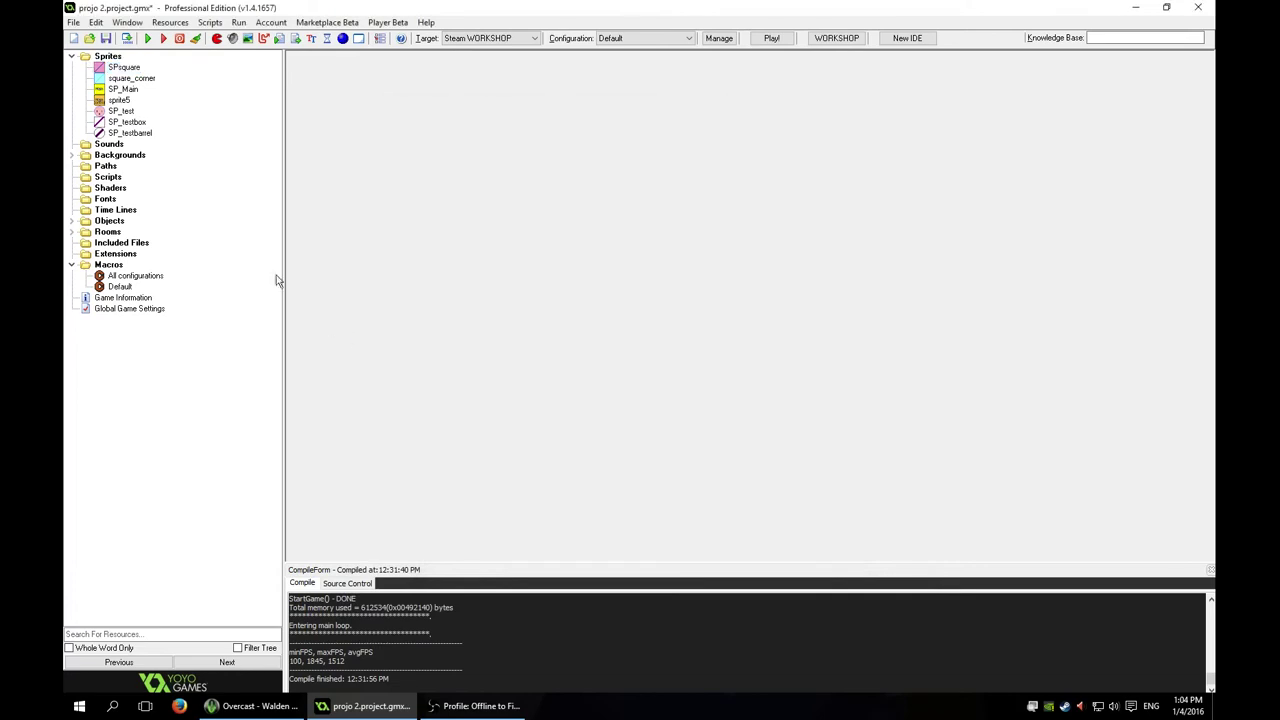
Step: Insert a new sprite named SPRunOnce and create a blank 32×32 frame
{"action": "left_click", "coordinate": [130, 78]}
{"action": "right_click", "coordinate": [118, 80]}
{"action": "left_click", "coordinate": [108, 87]}
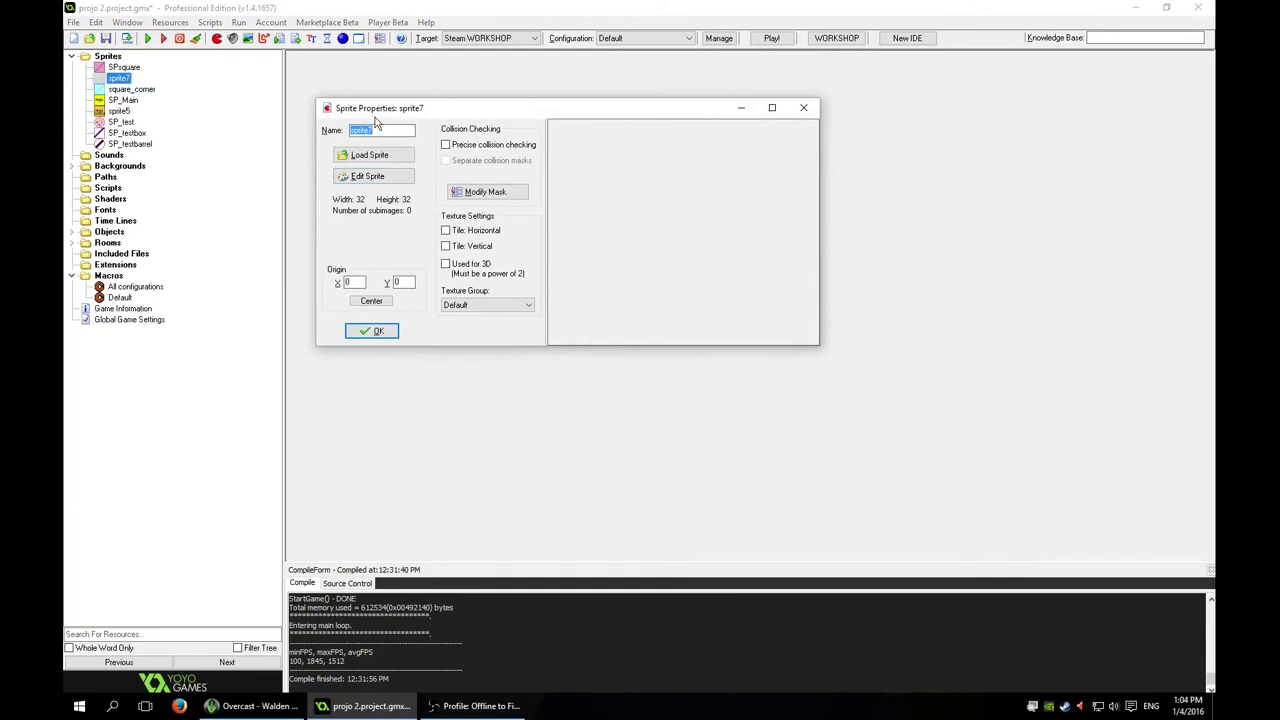
{"action": "type", "text": "SPRunOnce"}
{"action": "left_click", "coordinate": [367, 176]}
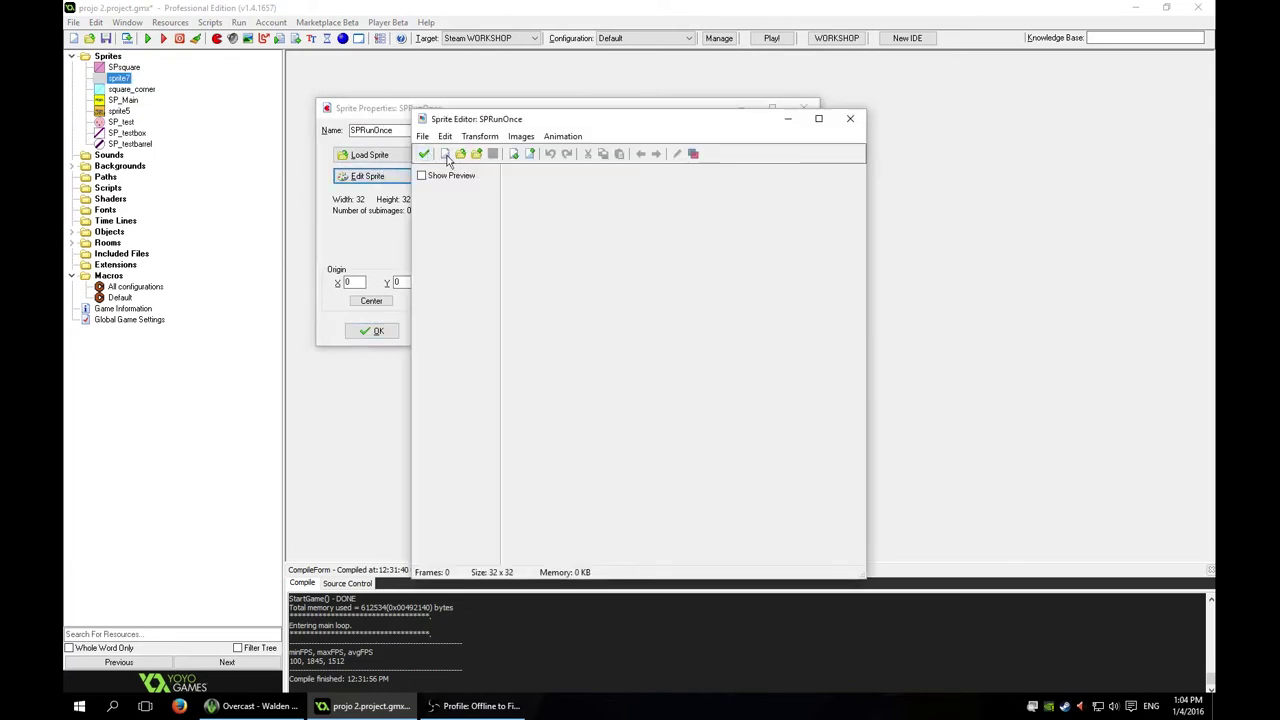
{"action": "left_click", "coordinate": [445, 155]}
{"action": "left_click", "coordinate": [584, 378]}
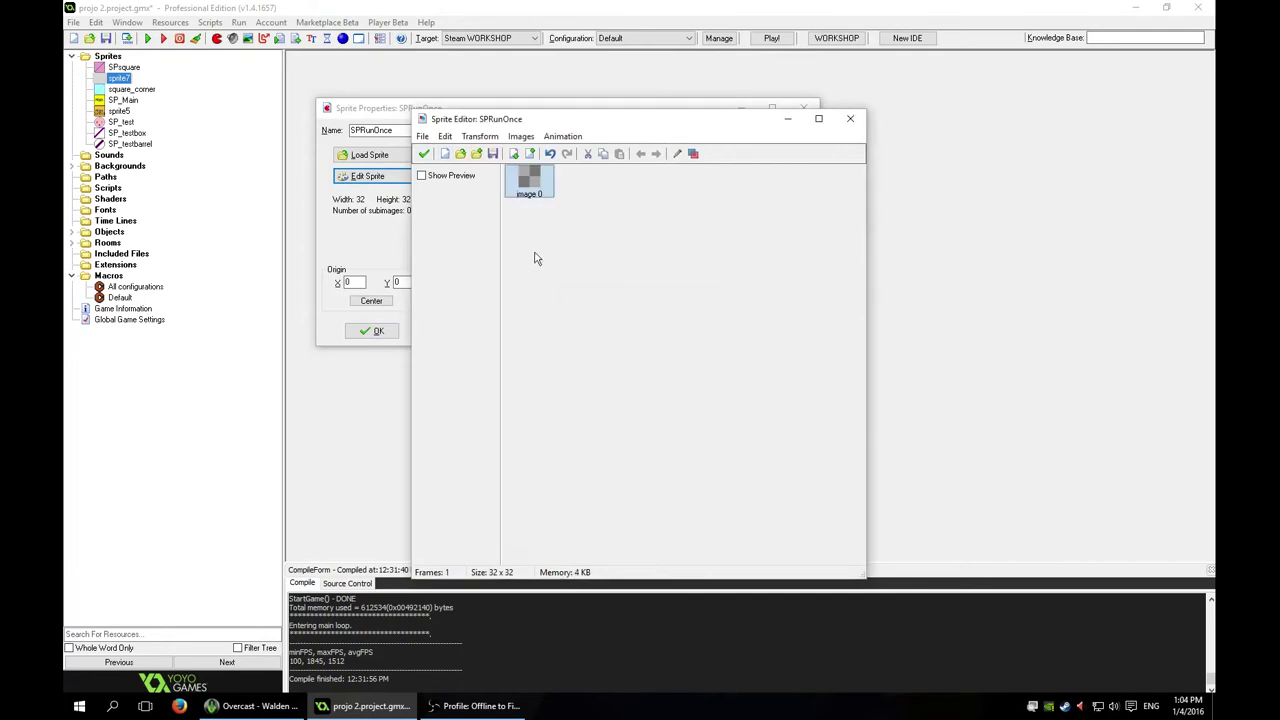
Step: Draw a thin black rectangle outline around the whole canvas at opacity 255
{"action": "double_click", "coordinate": [522, 186]}
{"action": "scroll", "coordinate": [605, 322], "scroll_direction": "up", "scroll_amount": 5}
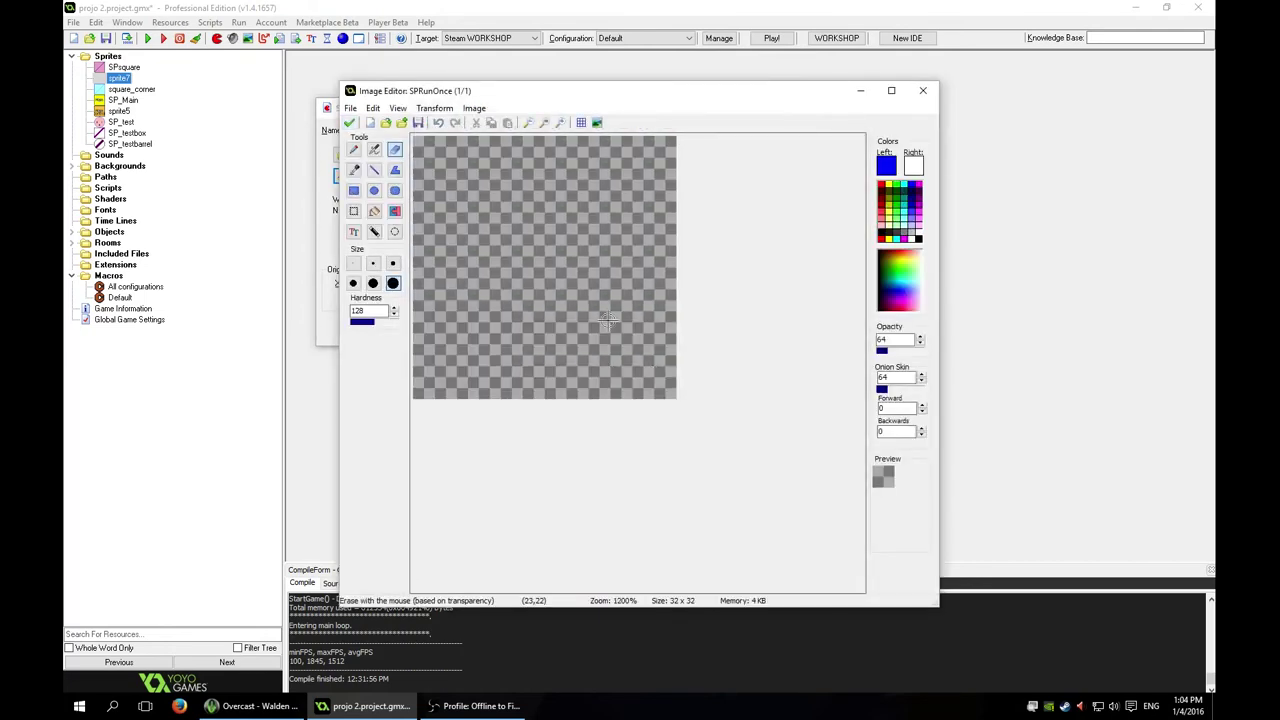
{"action": "scroll", "coordinate": [606, 320], "scroll_direction": "down", "scroll_amount": 1}
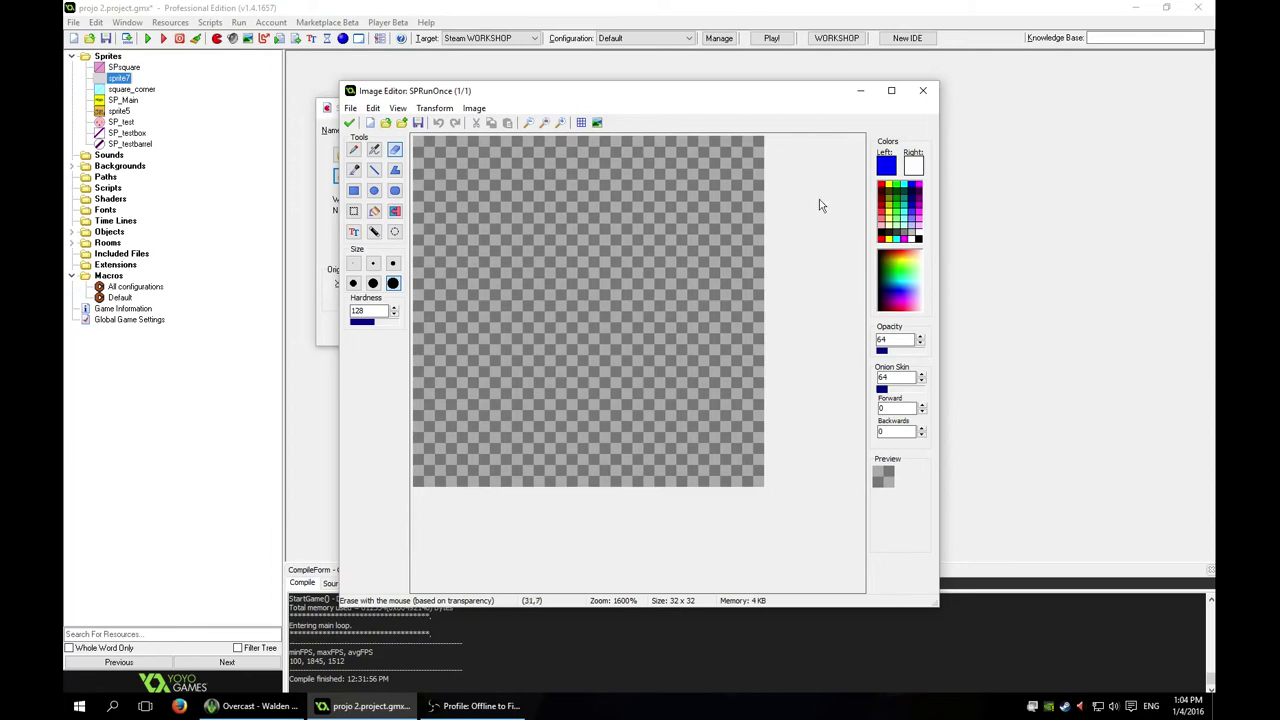
{"action": "left_click", "coordinate": [919, 238]}
{"action": "left_click", "coordinate": [353, 190]}
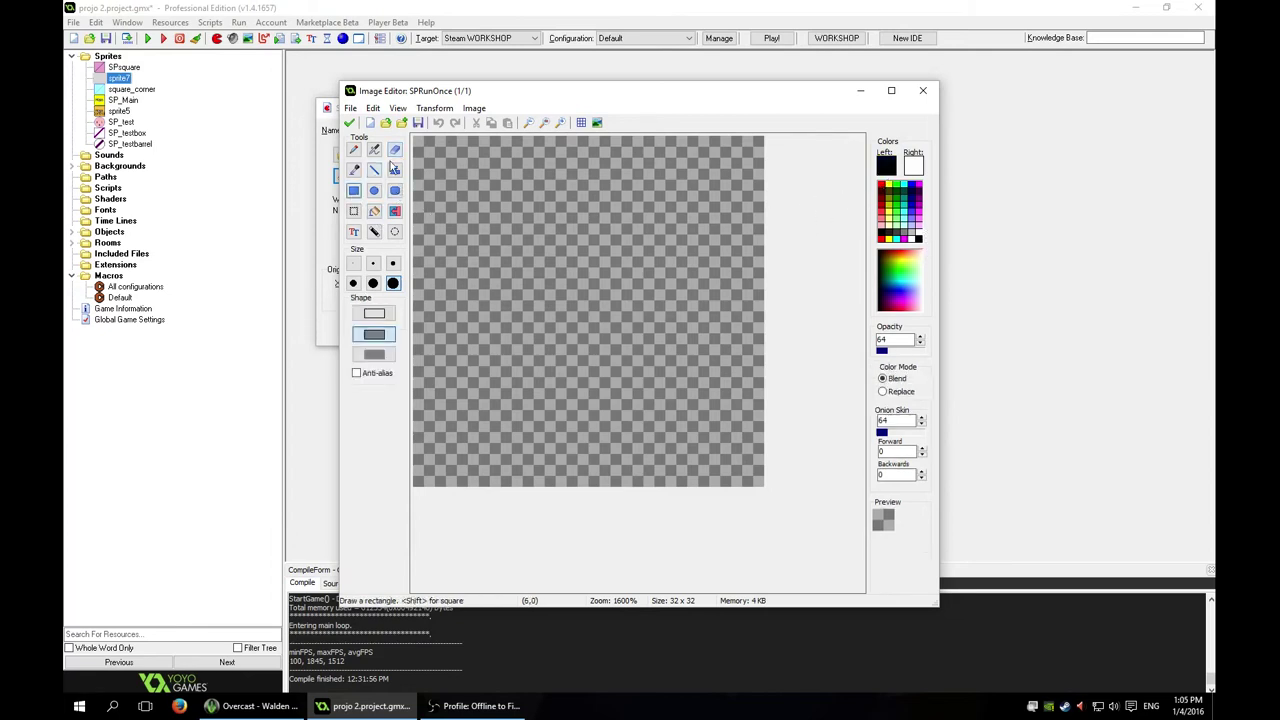
{"action": "left_click_drag", "start_coordinate": [412, 137], "coordinate": [784, 486]}
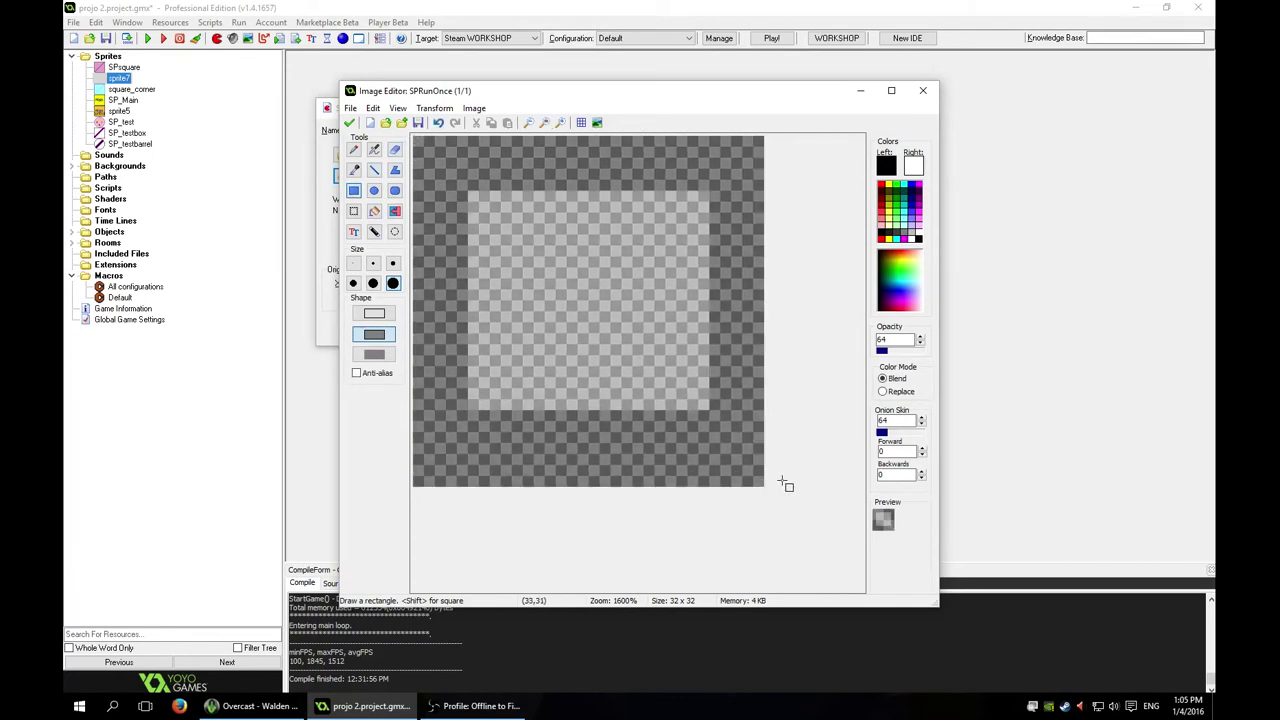
{"action": "key", "text": "ctrl+z"}
{"action": "left_click", "coordinate": [353, 263]}
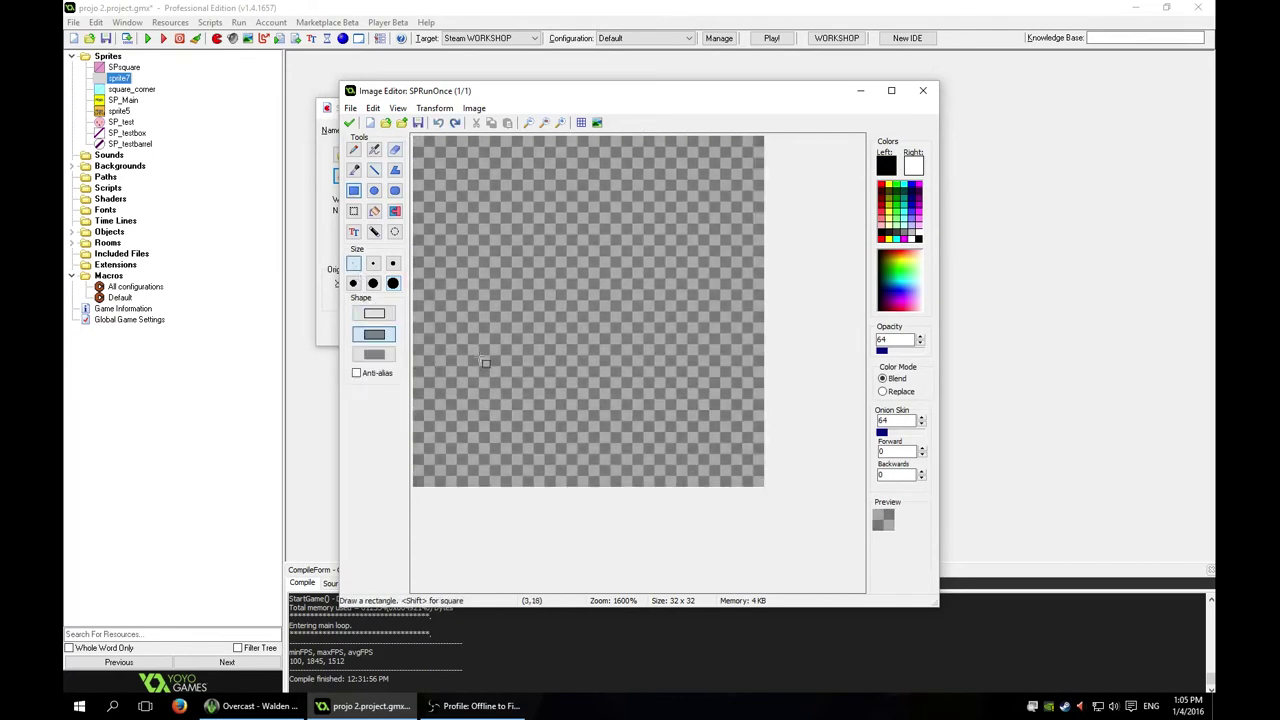
{"action": "left_click_drag", "start_coordinate": [884, 350], "coordinate": [925, 350]}
{"action": "left_click_drag", "start_coordinate": [423, 148], "coordinate": [770, 490]}
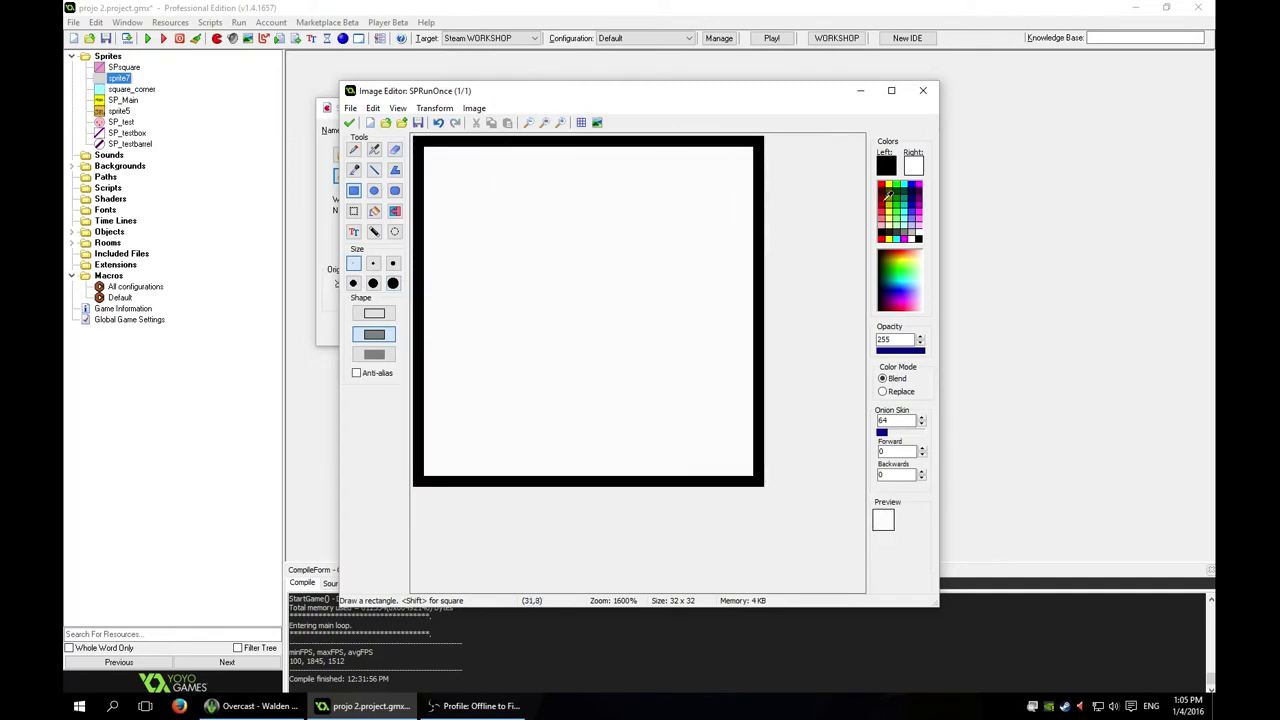
Step: Flood-fill the square's interior green
{"action": "left_click", "coordinate": [904, 199]}
{"action": "left_click", "coordinate": [374, 211]}
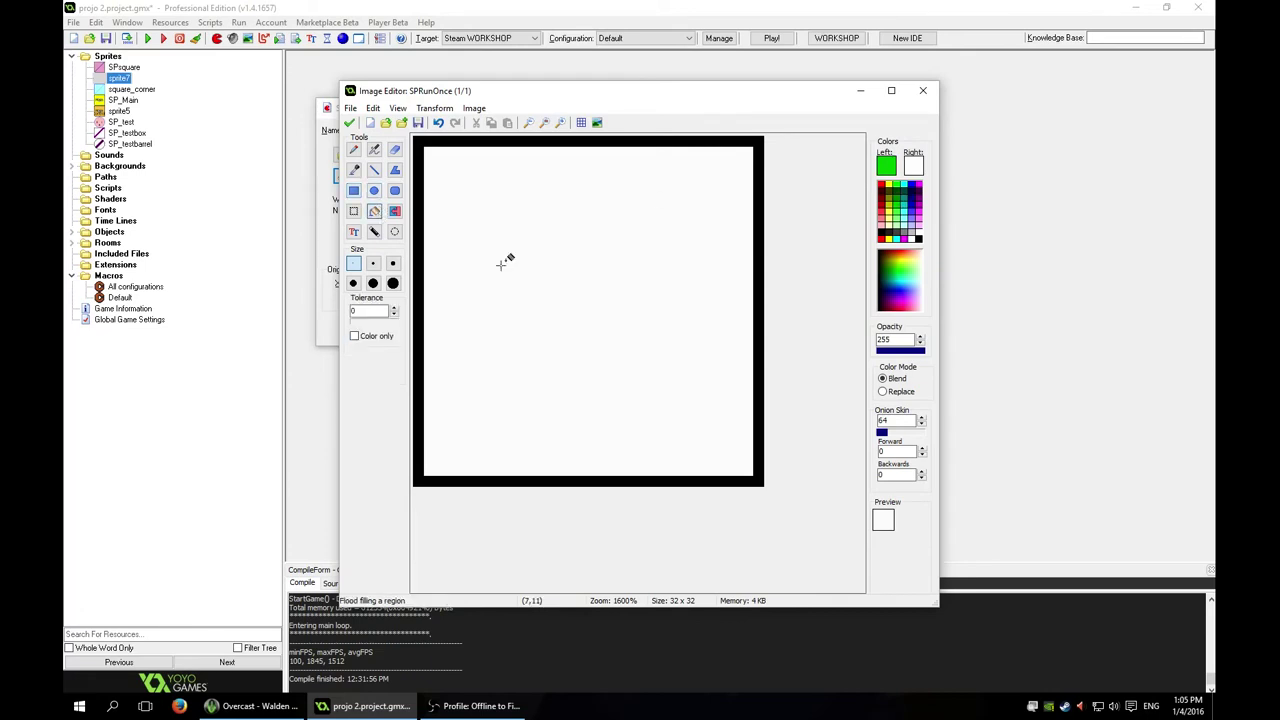
{"action": "left_click", "coordinate": [550, 284]}
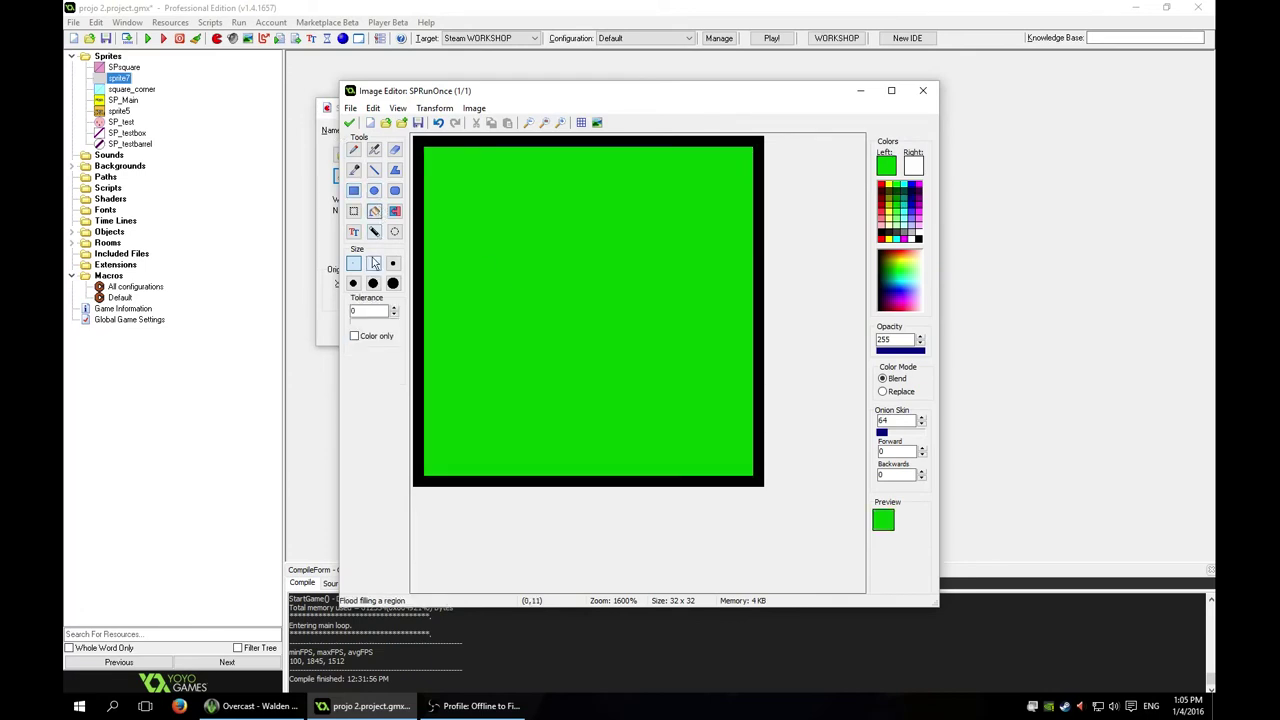
Step: Write black two-line text 'Run#Once' on the square and accept the image
{"action": "left_click", "coordinate": [923, 234]}
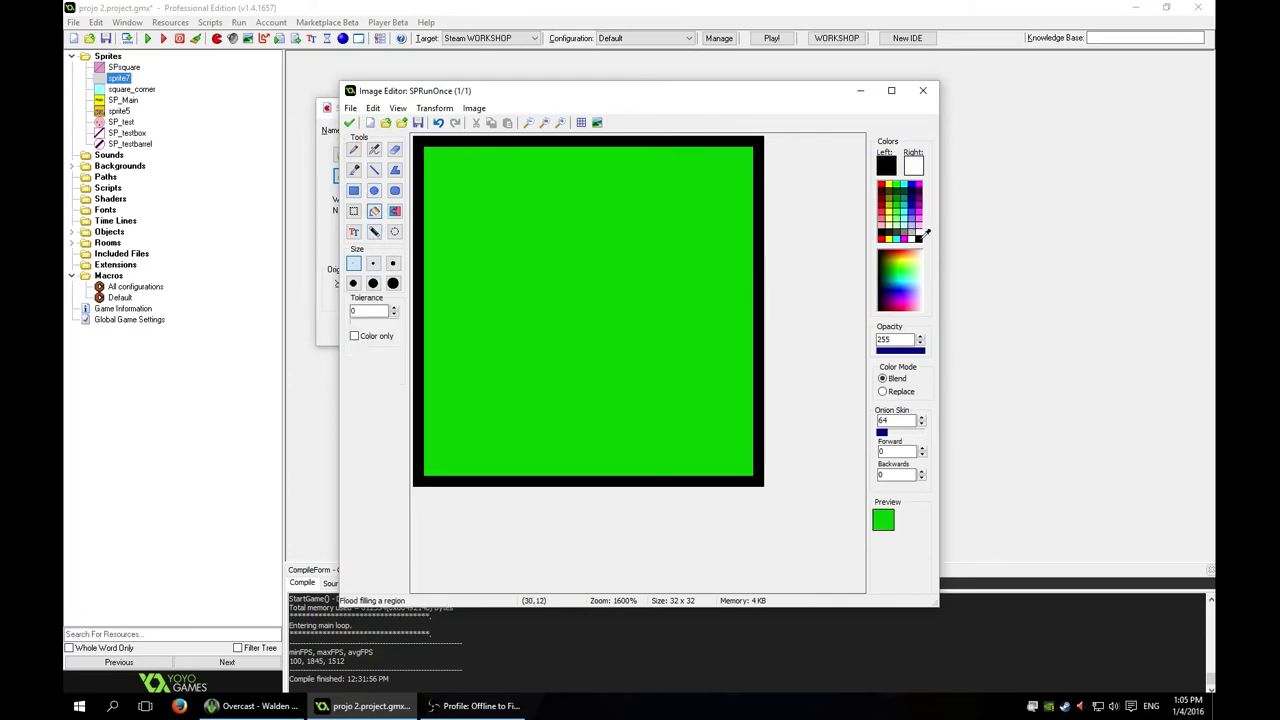
{"action": "left_click", "coordinate": [353, 231]}
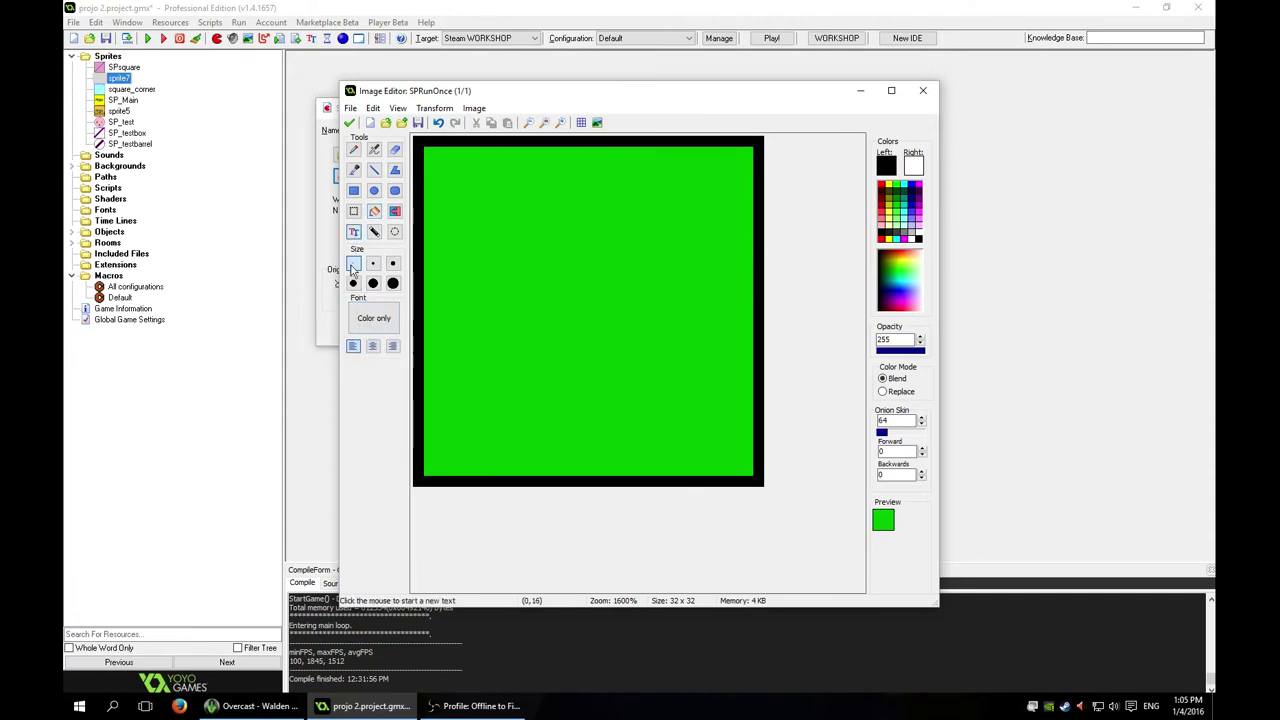
{"action": "left_click", "coordinate": [463, 300]}
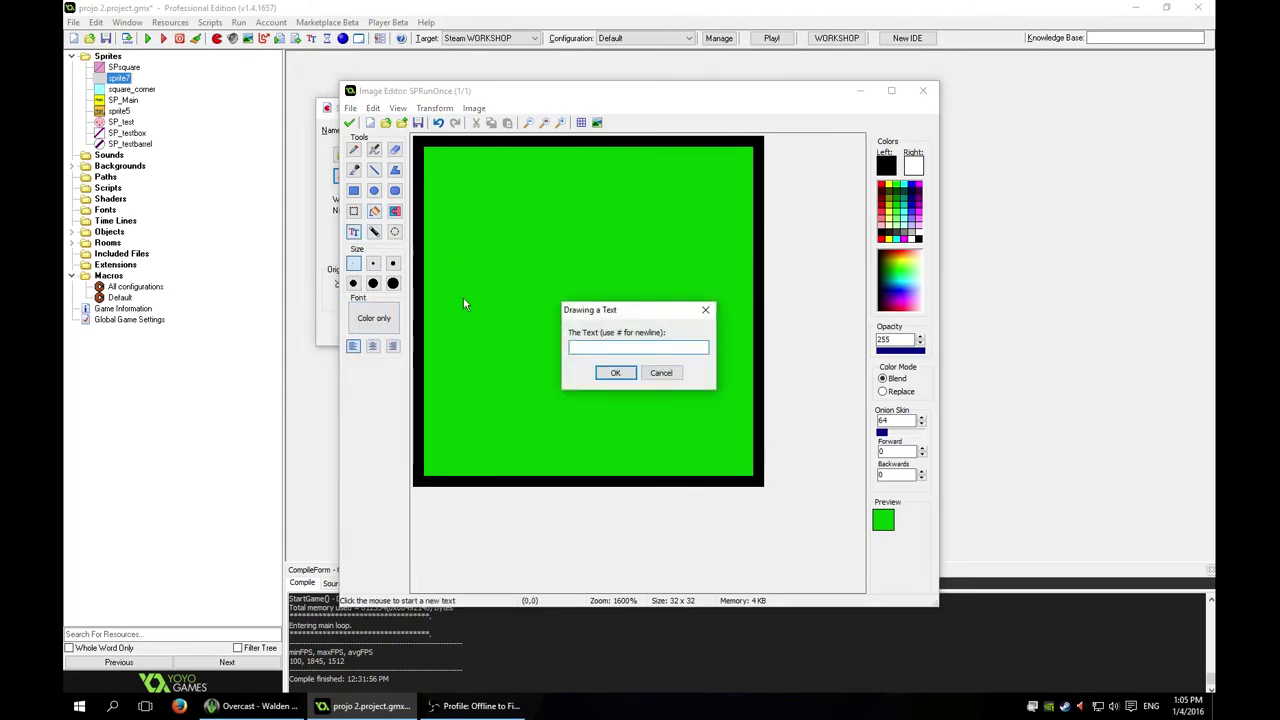
{"action": "type", "text": "Run Once"}
{"action": "key", "text": "Return"}
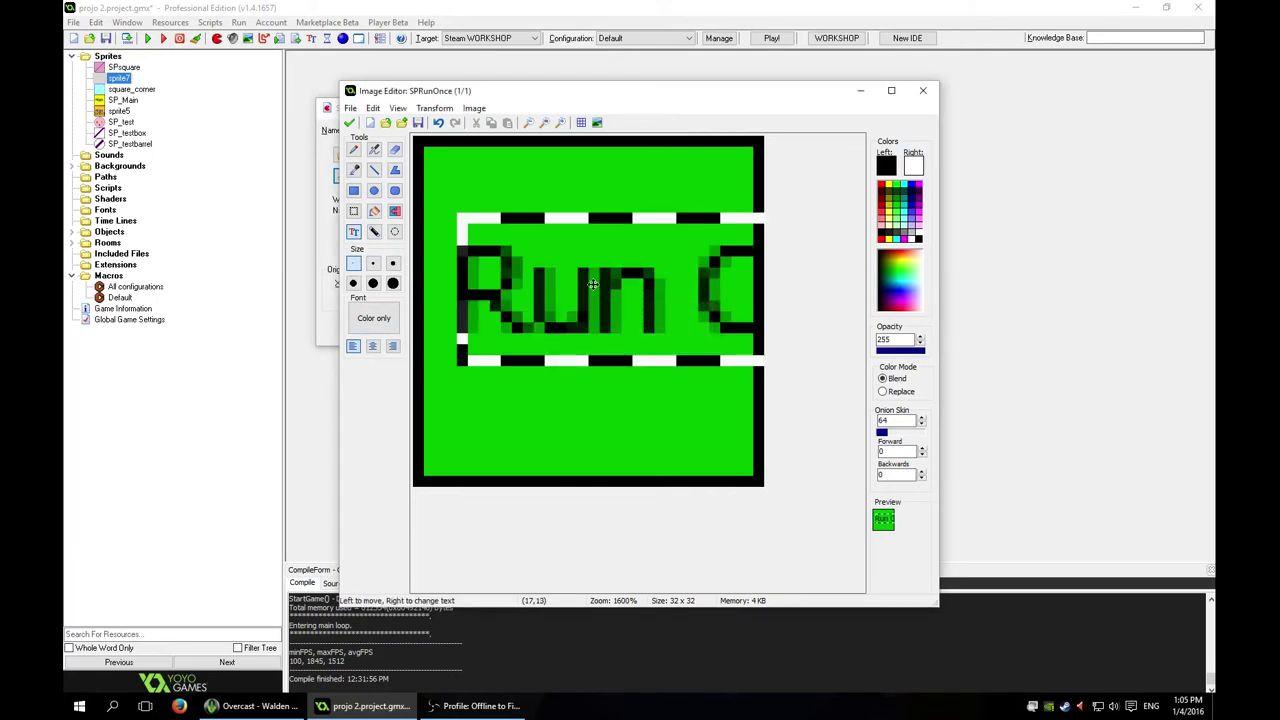
{"action": "left_click_drag", "start_coordinate": [600, 270], "coordinate": [507, 268]}
{"action": "key", "text": "ctrl+z"}
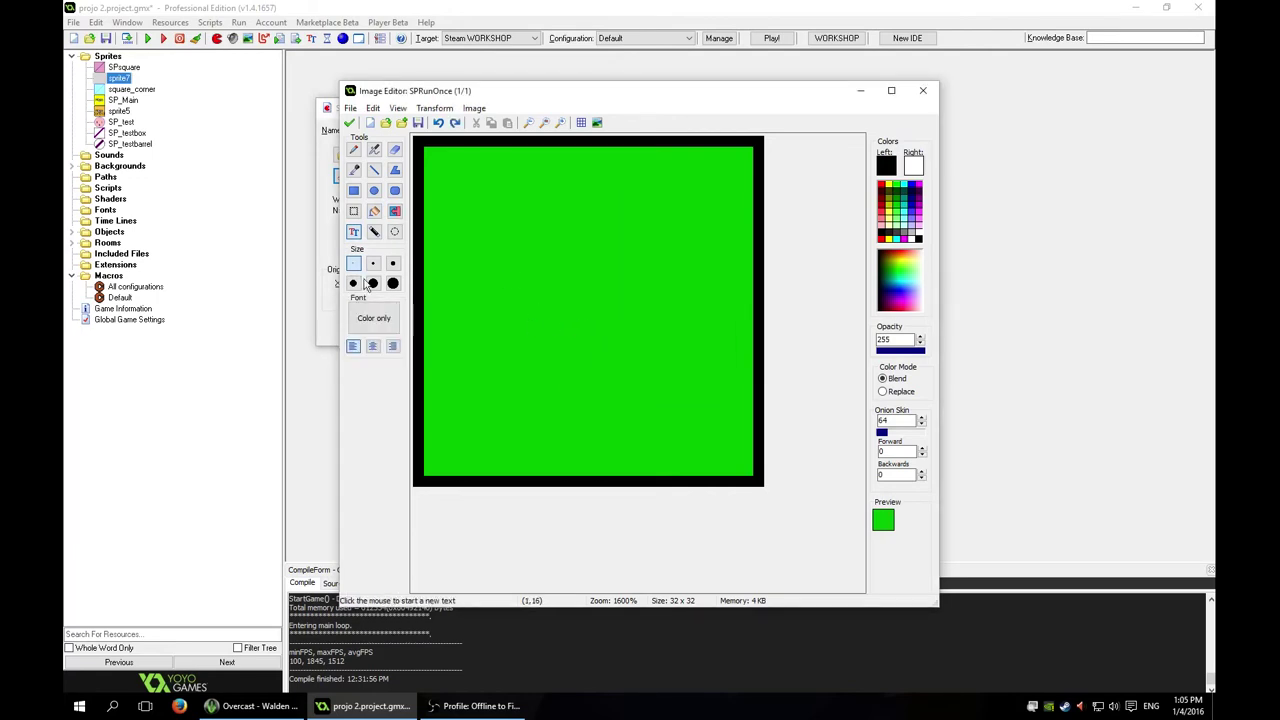
{"action": "left_click", "coordinate": [459, 275]}
{"action": "type", "text": "Run"}
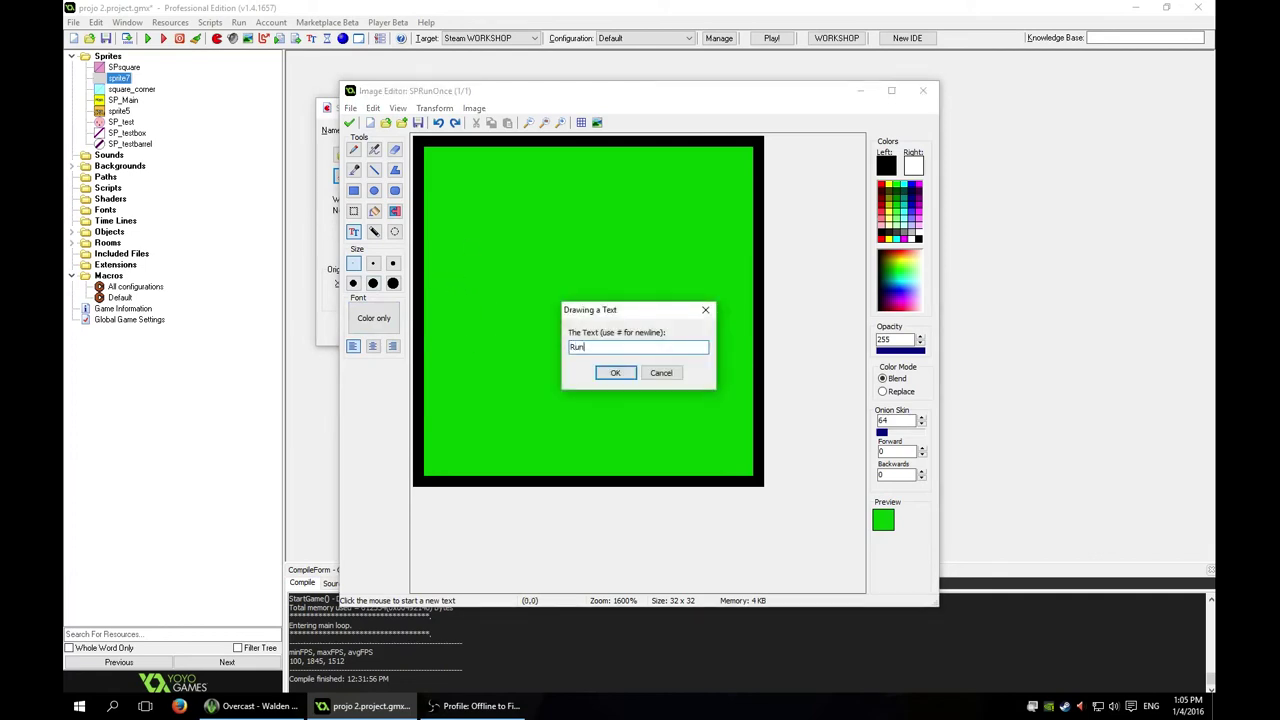
{"action": "type", "text": "#Once"}
{"action": "left_click", "coordinate": [615, 372]}
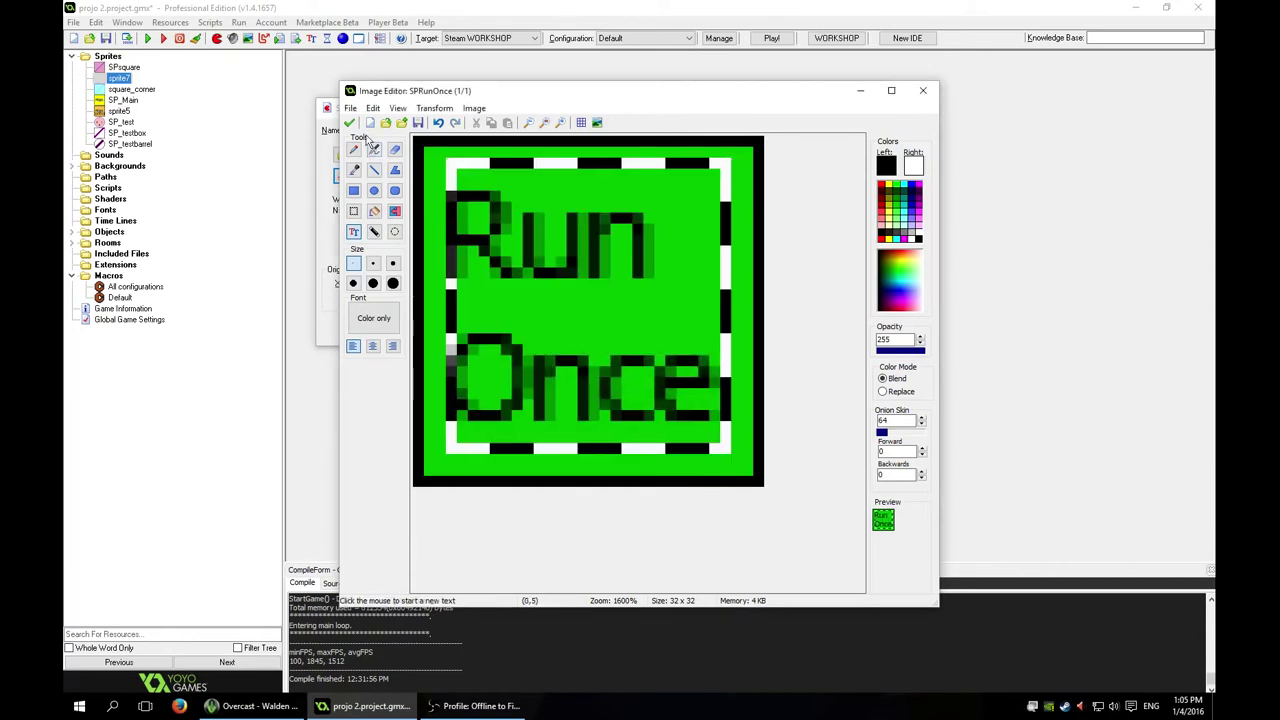
{"action": "left_click", "coordinate": [350, 123]}
{"action": "left_click", "coordinate": [422, 156]}
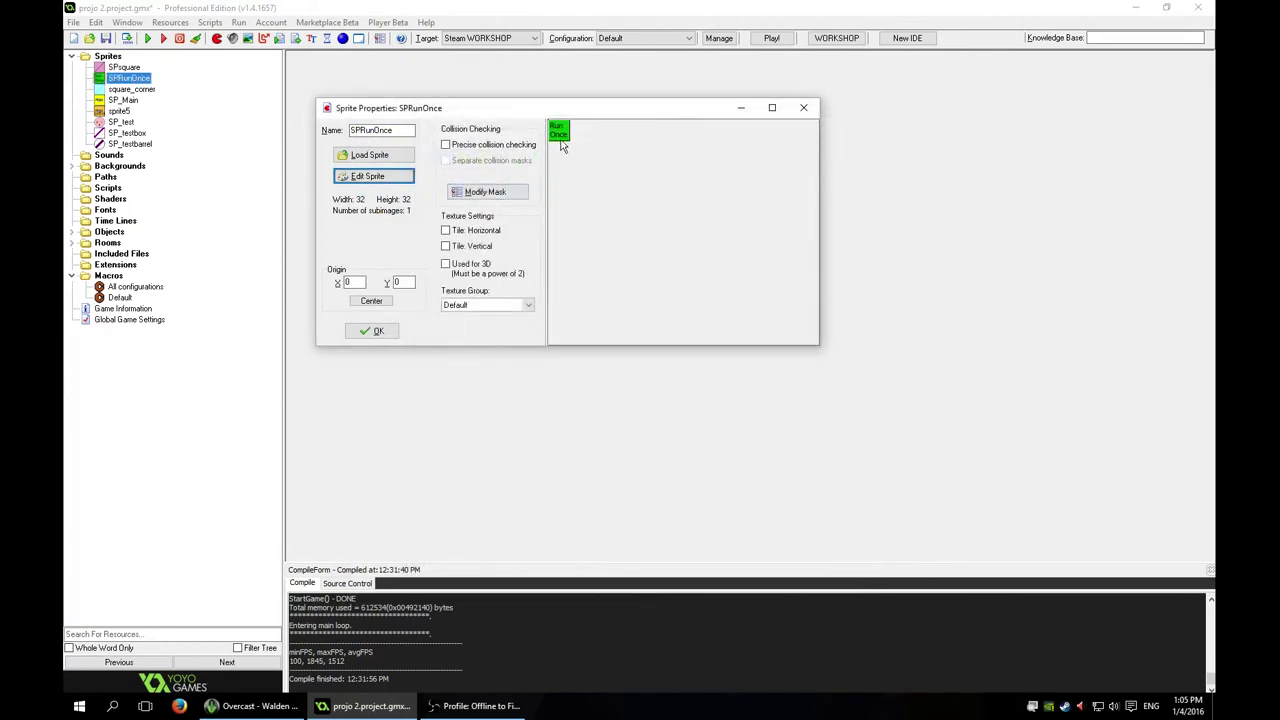
{"action": "left_click", "coordinate": [371, 301]}
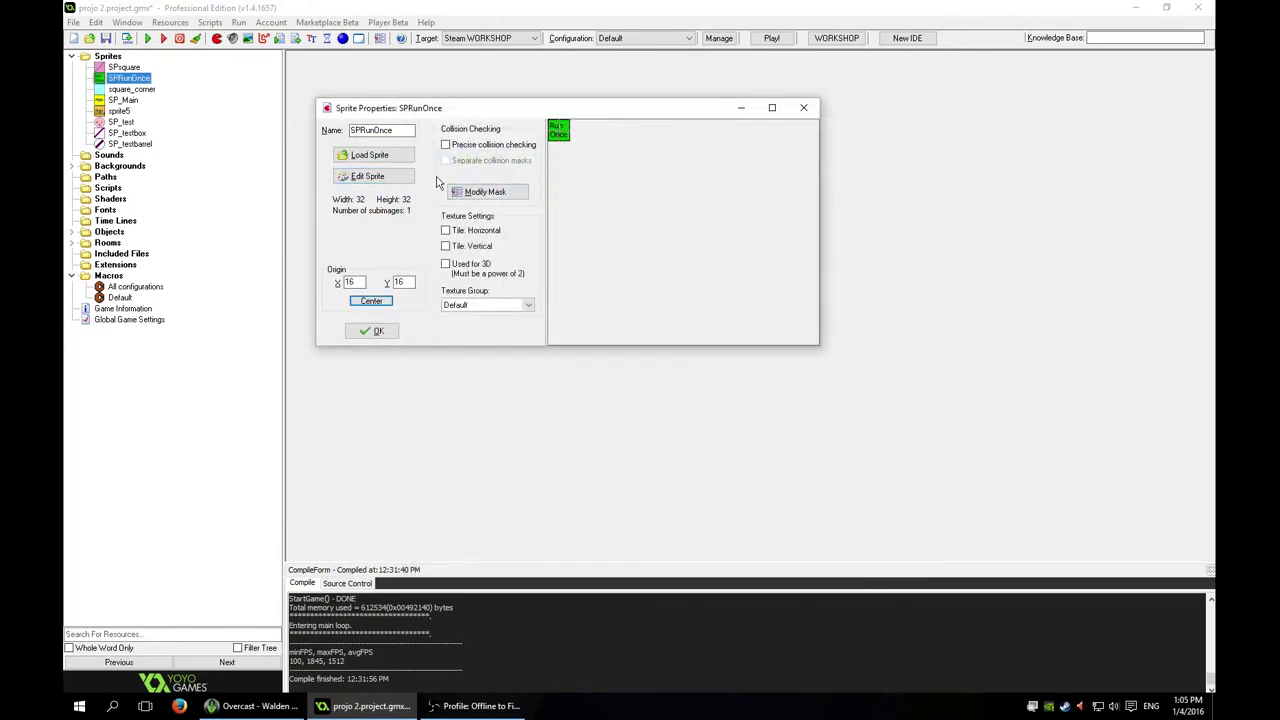
{"action": "left_click", "coordinate": [370, 334]}
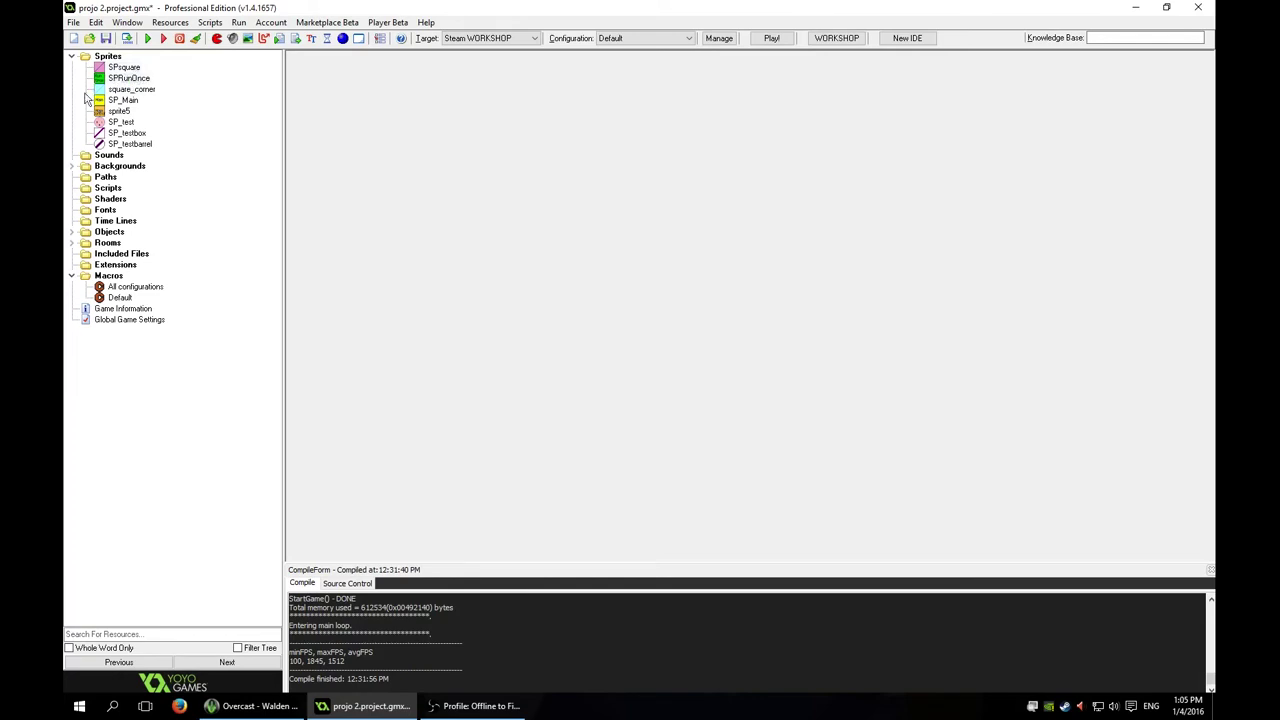
{"action": "right_click", "coordinate": [118, 90]}
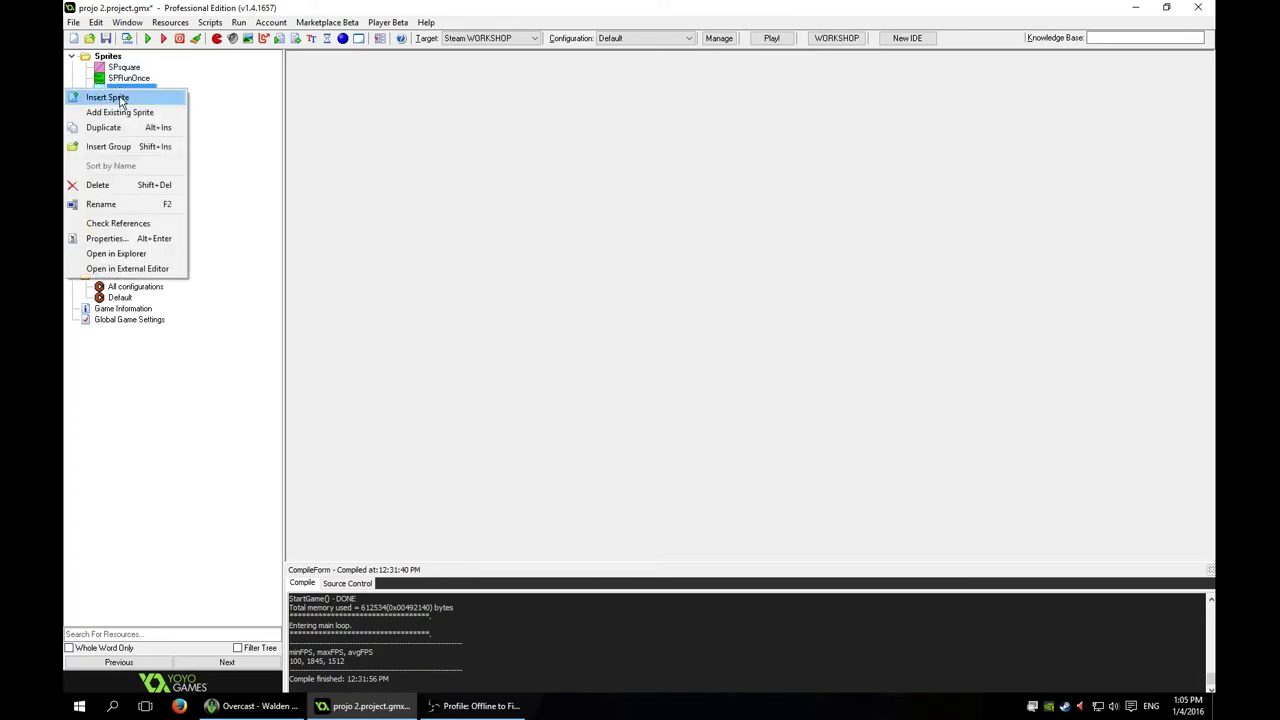
{"action": "left_click", "coordinate": [556, 207]}
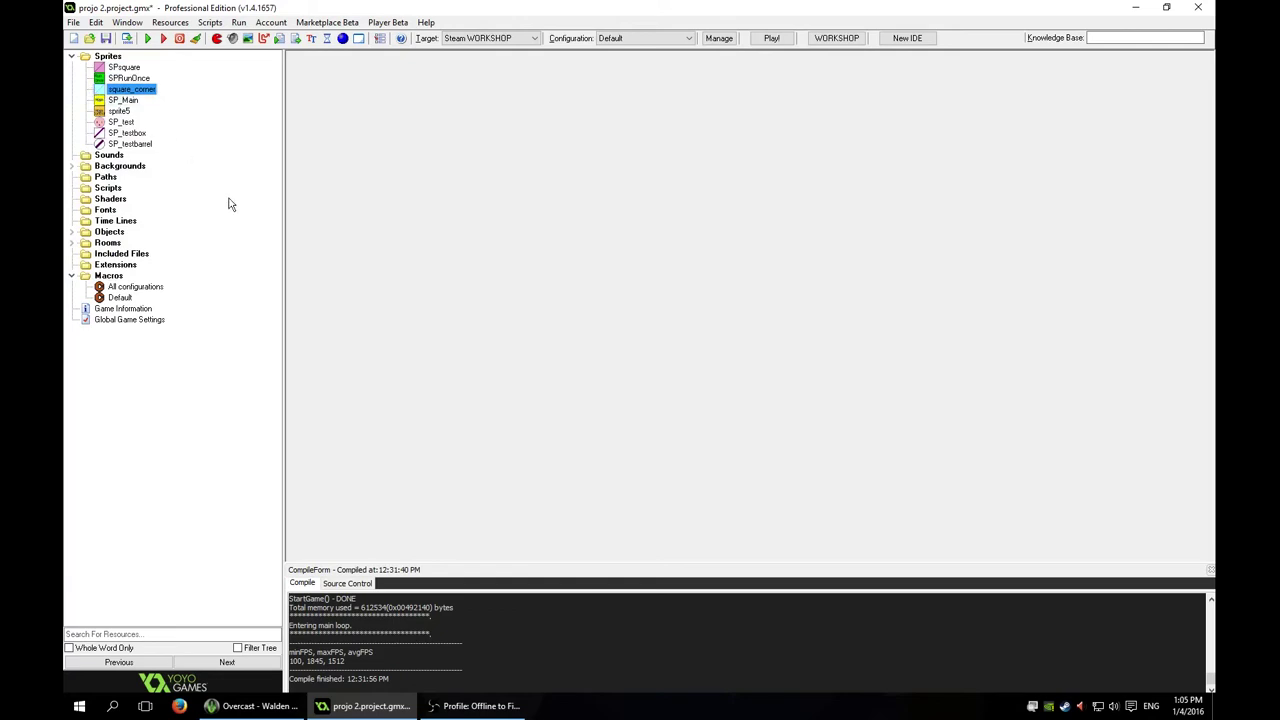
{"action": "double_click", "coordinate": [110, 68]}
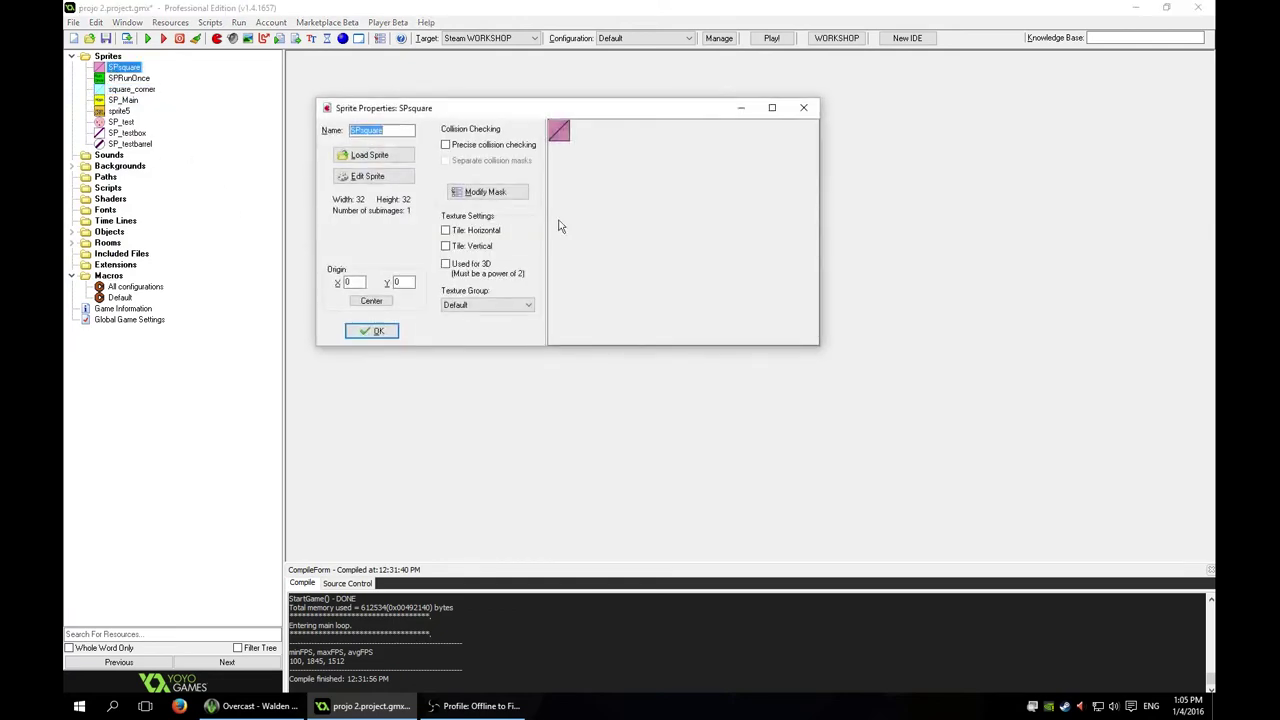
{"action": "left_click", "coordinate": [803, 107]}
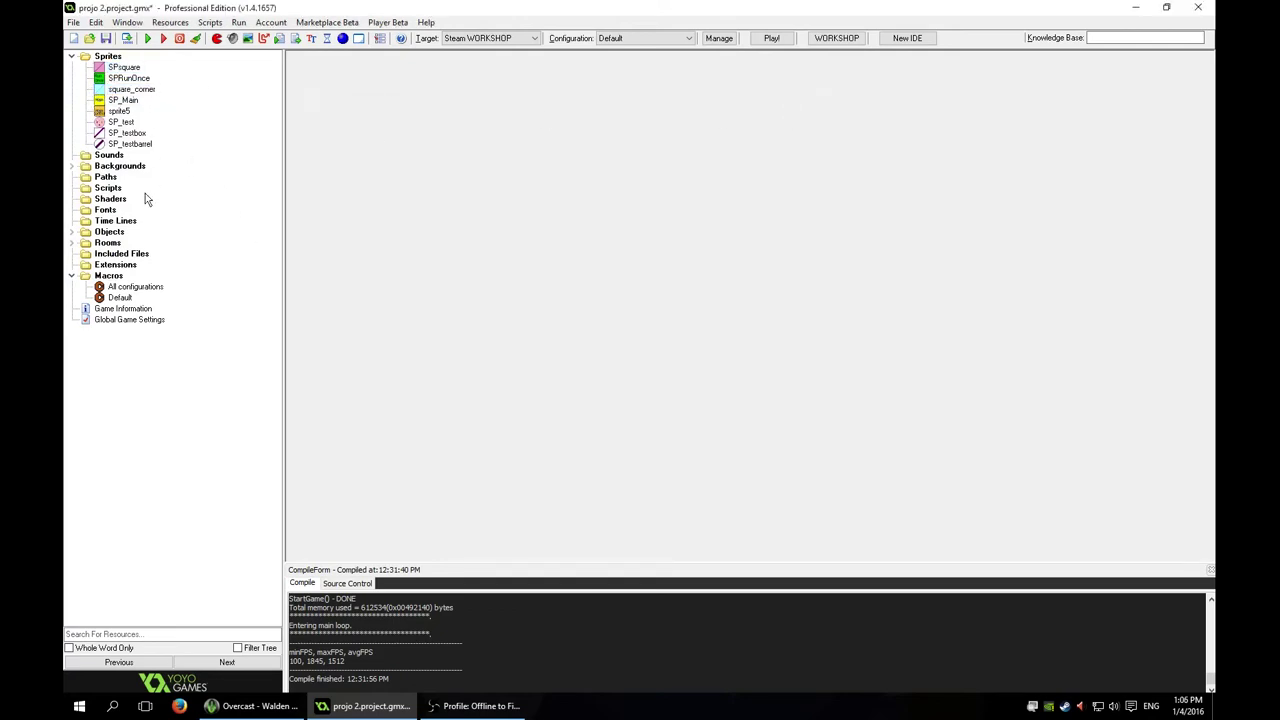
{"action": "left_click", "coordinate": [72, 166]}
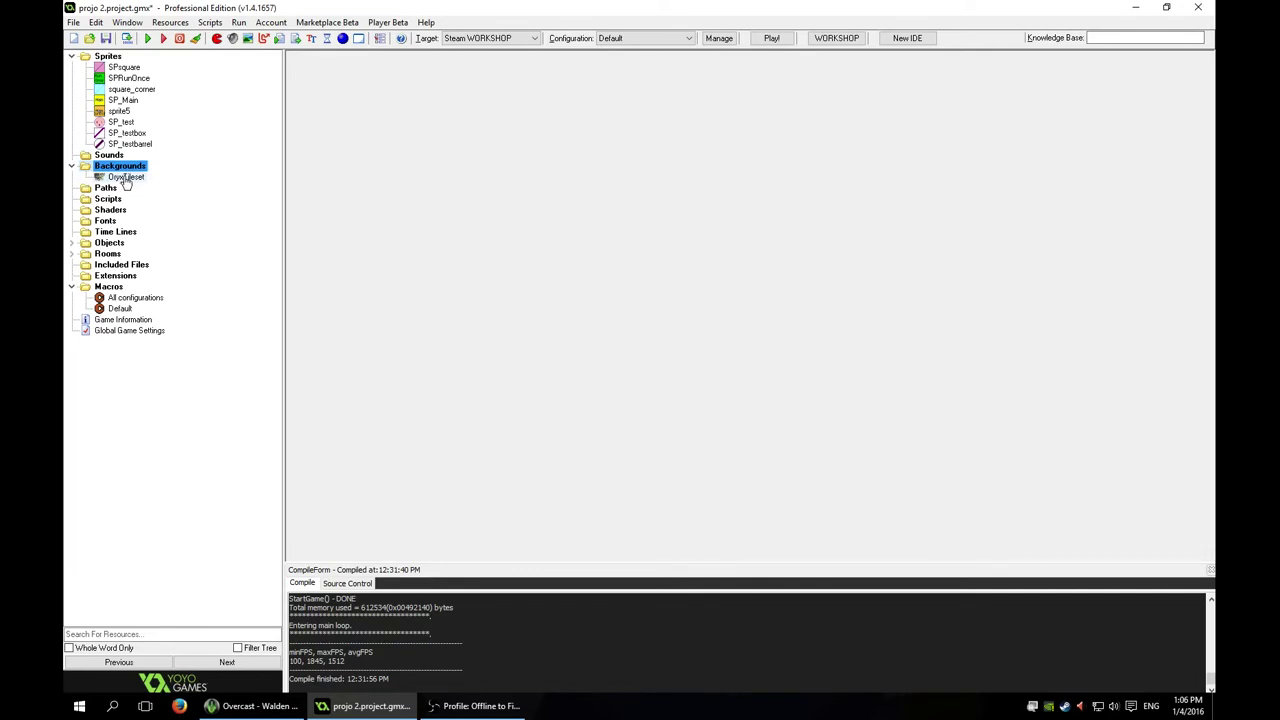
{"action": "left_click", "coordinate": [125, 178]}
{"action": "double_click", "coordinate": [139, 181]}
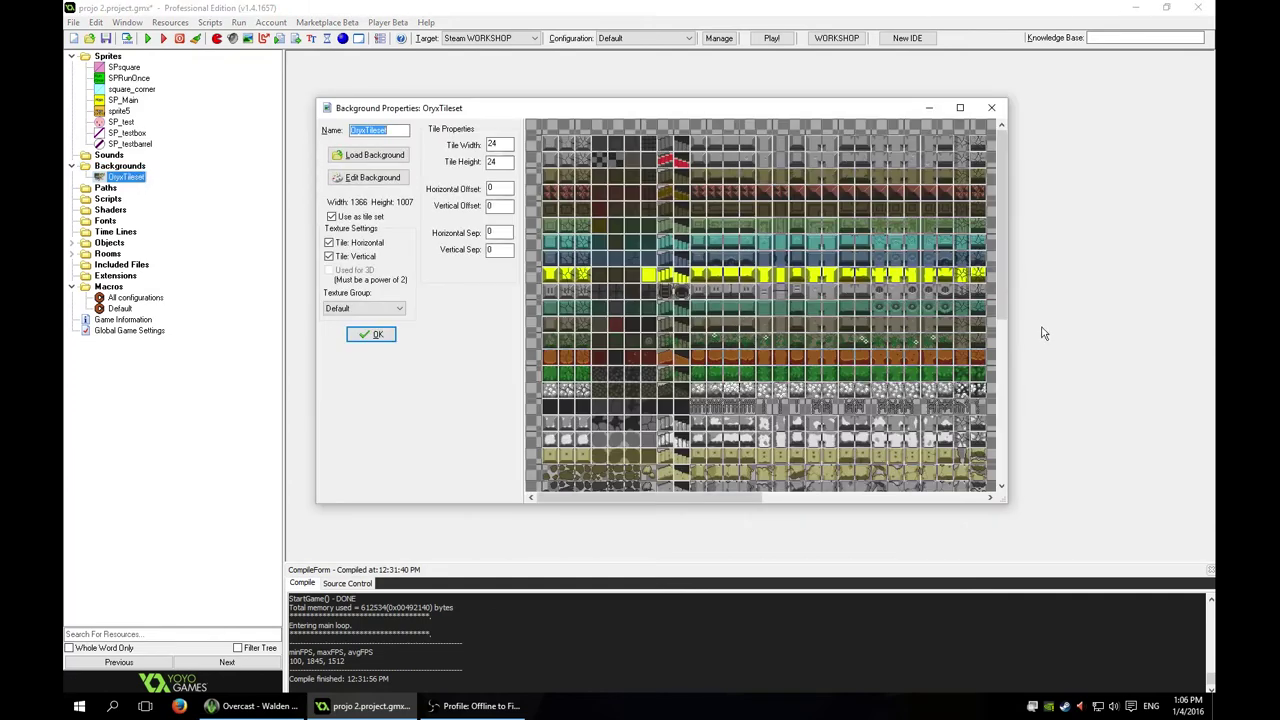
{"action": "left_click_drag", "start_coordinate": [813, 107], "coordinate": [757, 75]}
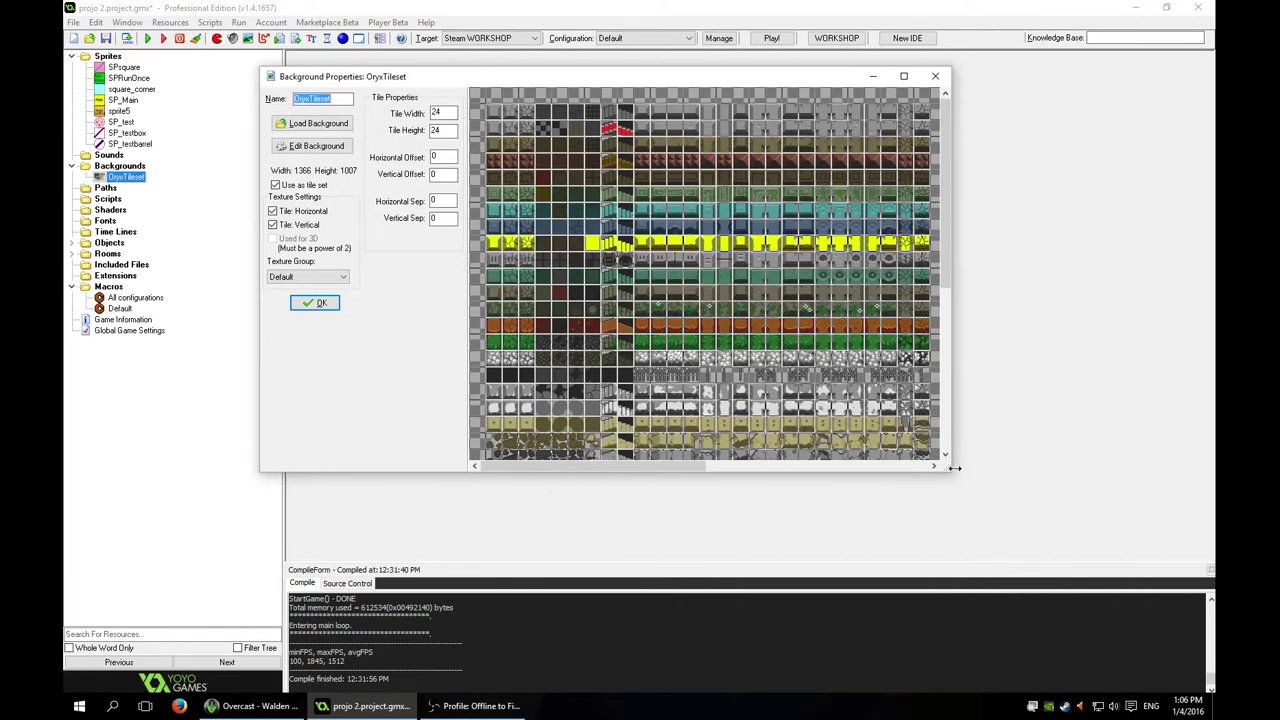
{"action": "left_click_drag", "start_coordinate": [948, 467], "coordinate": [1025, 524]}
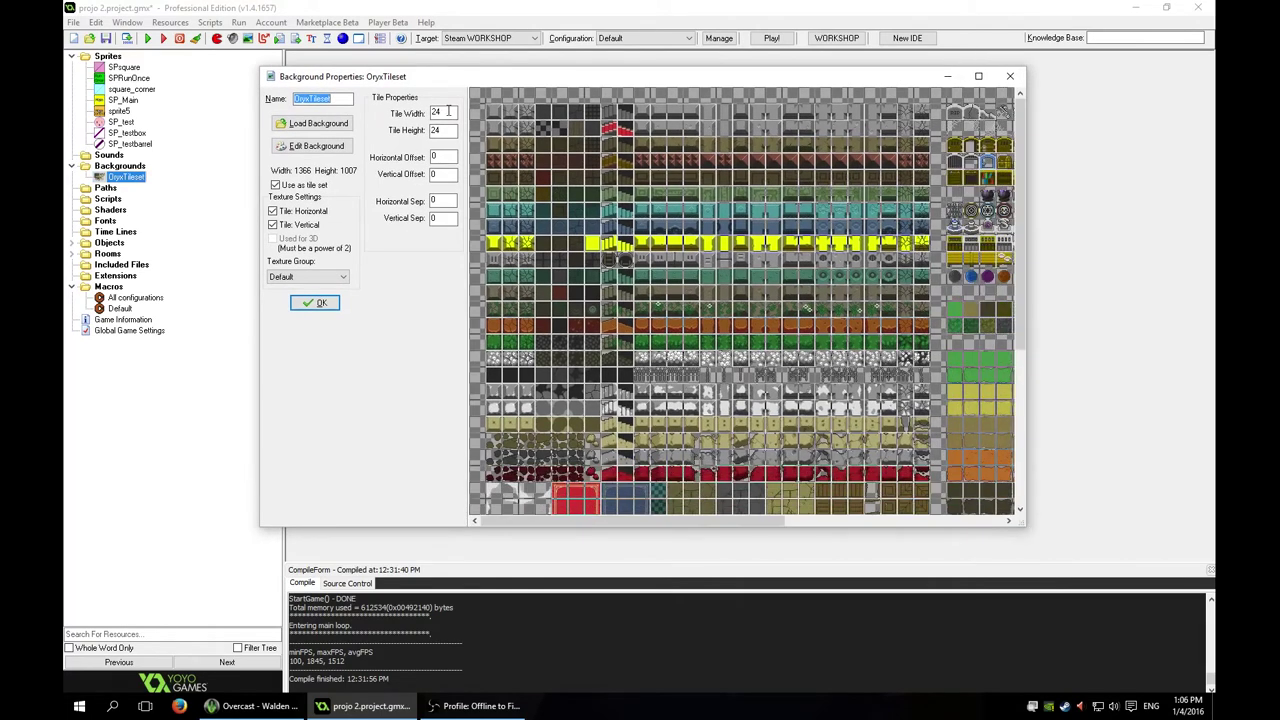
{"action": "left_click", "coordinate": [336, 125]}
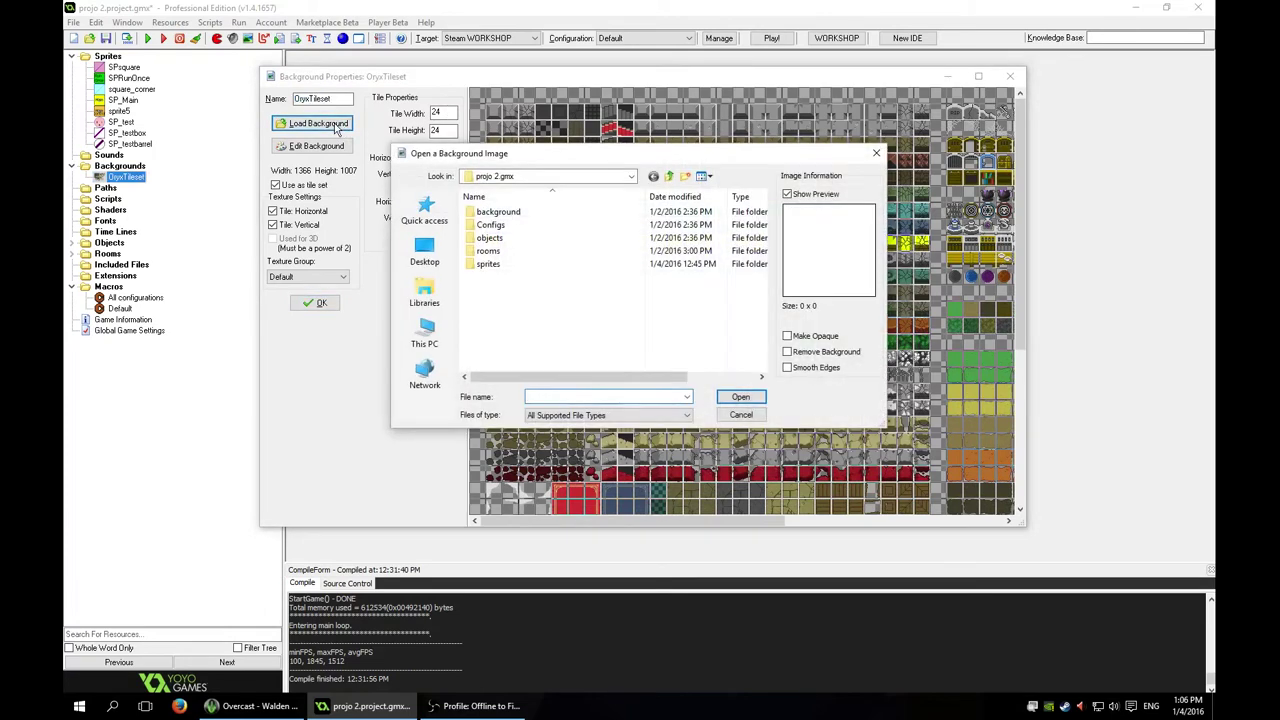
{"action": "left_click", "coordinate": [741, 414]}
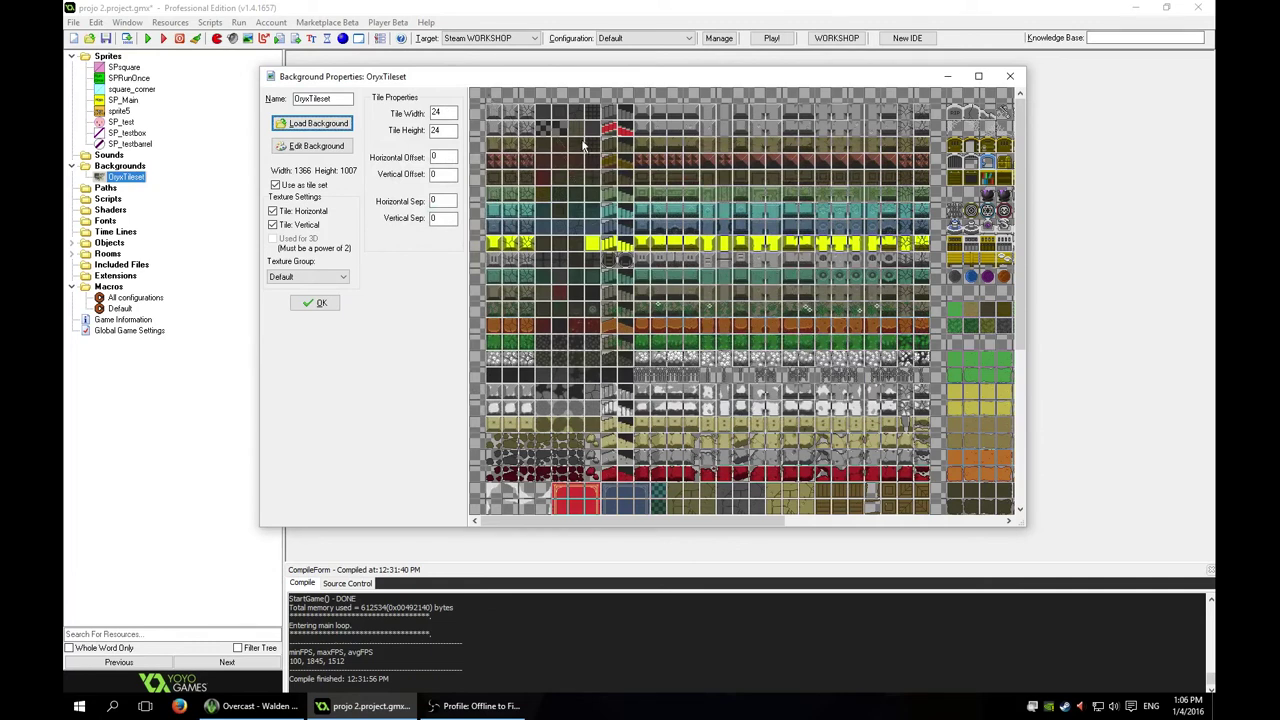
{"action": "left_click", "coordinate": [443, 112]}
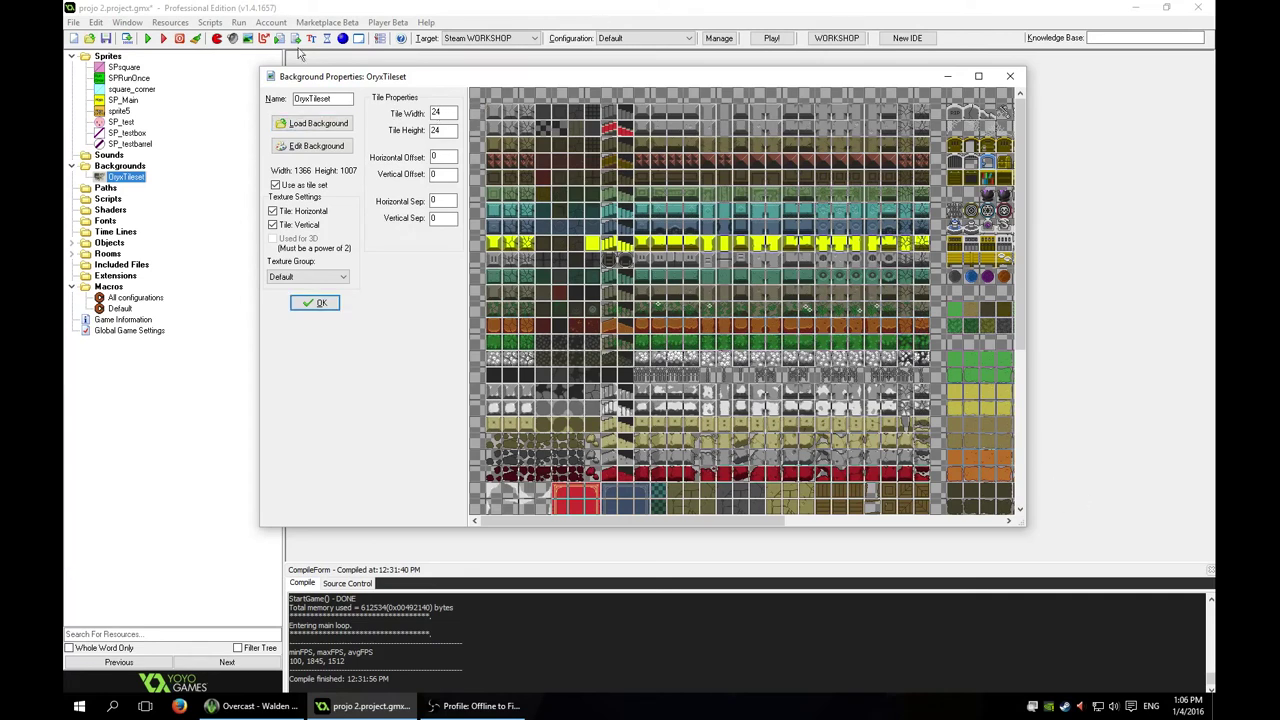
{"action": "left_click", "coordinate": [1012, 78]}
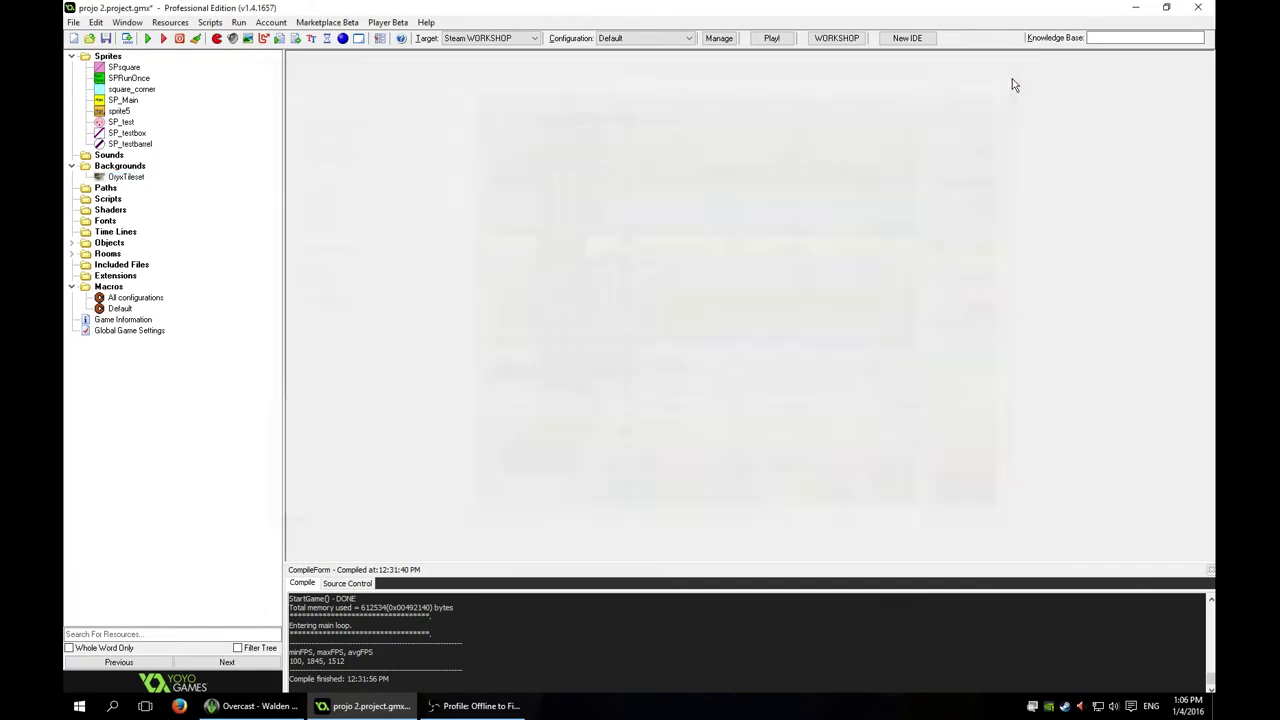
Step: Expand the Objects folder and insert a new object beside O_Solid
{"action": "left_click", "coordinate": [72, 166]}
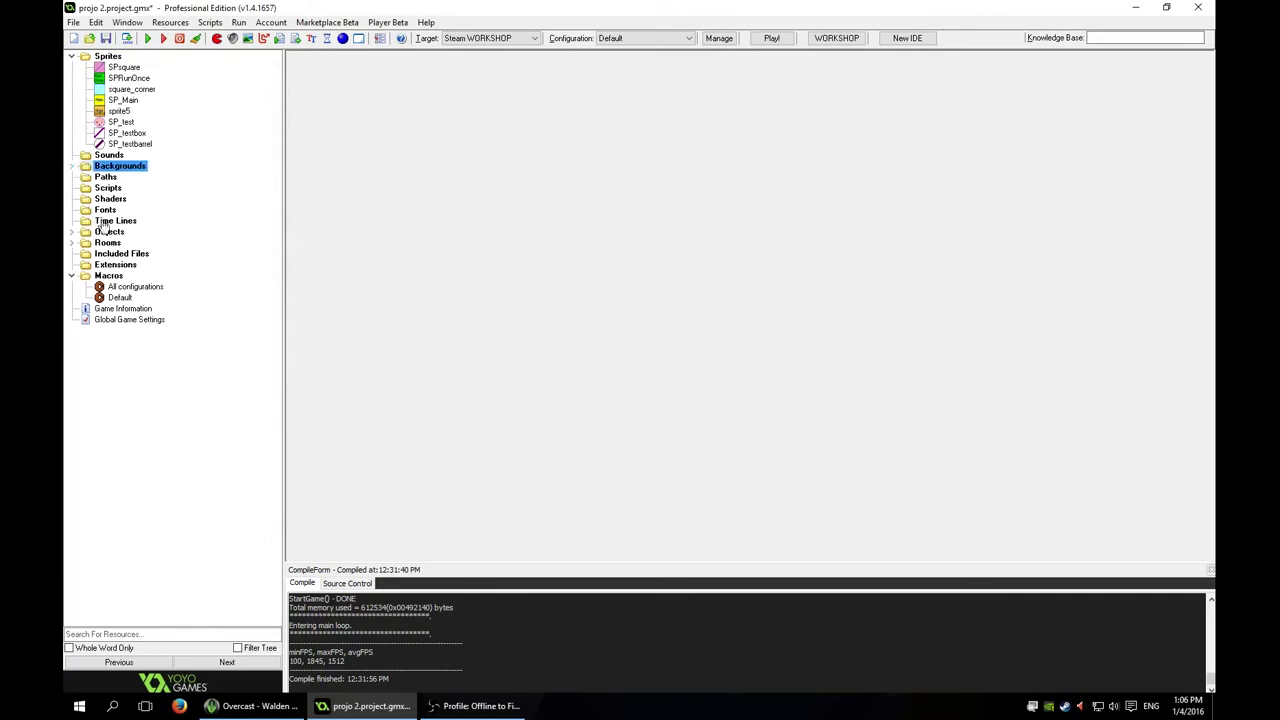
{"action": "left_click", "coordinate": [72, 231]}
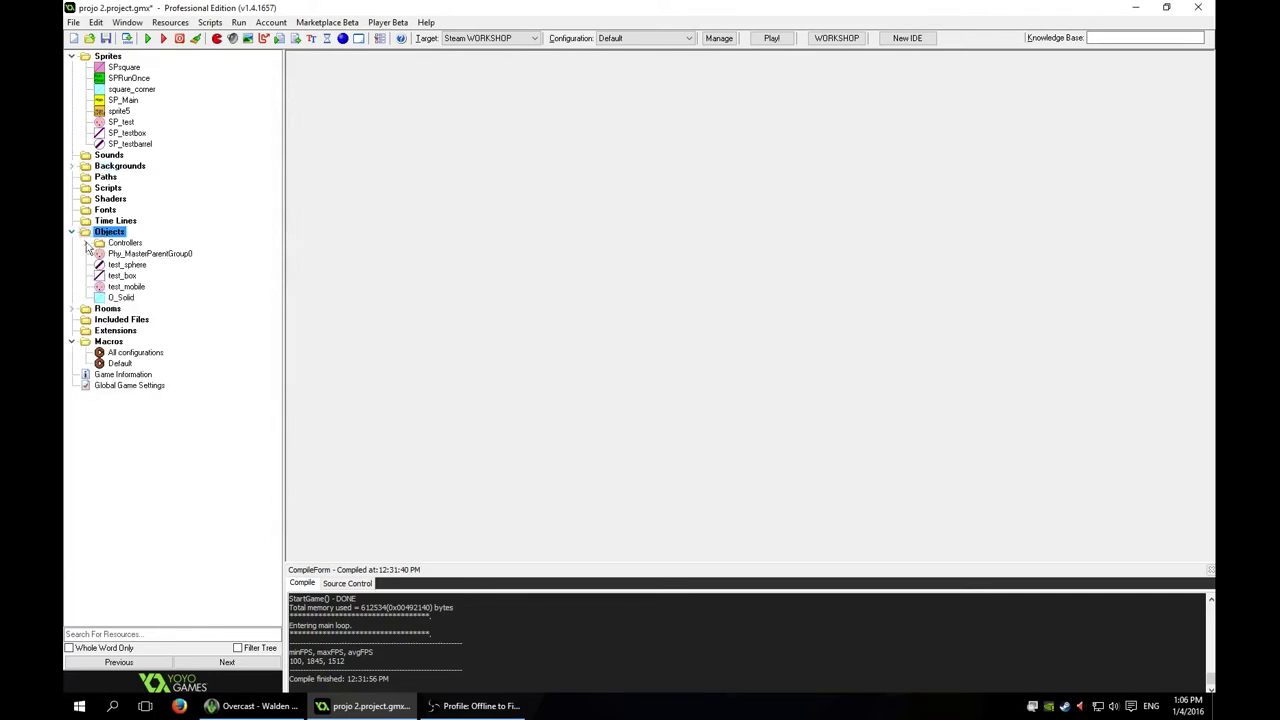
{"action": "left_click", "coordinate": [85, 243]}
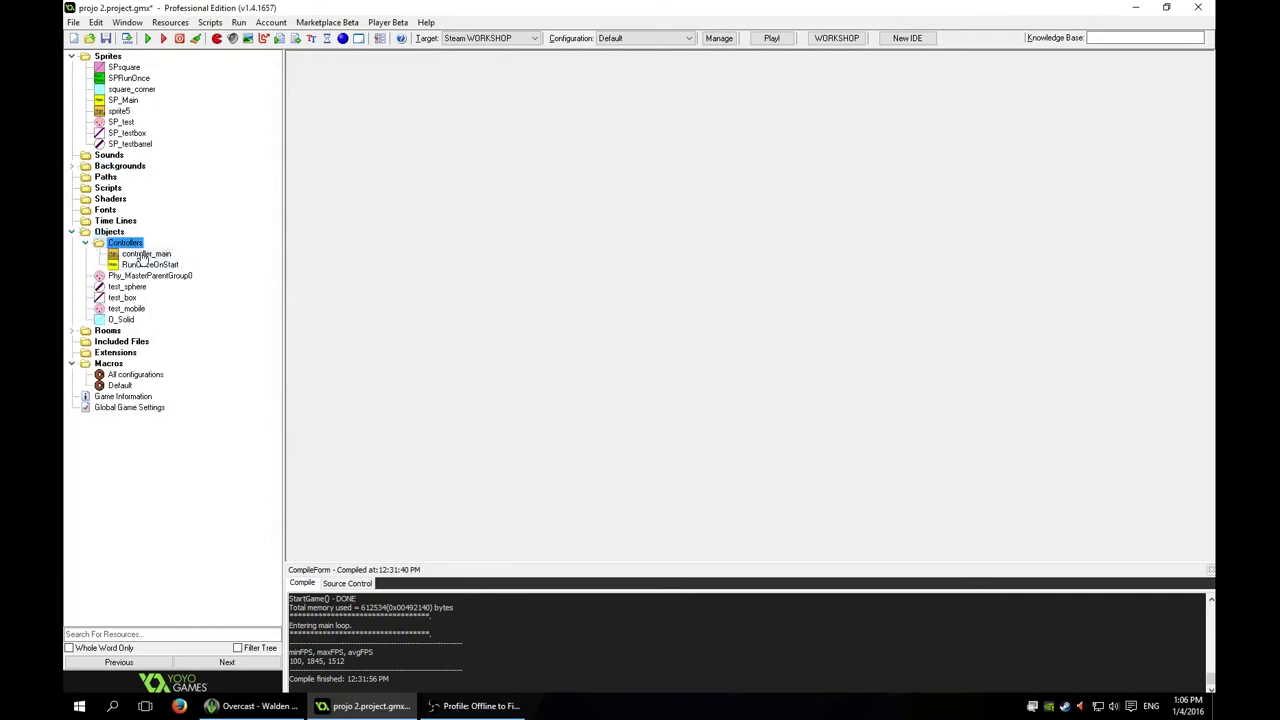
{"action": "left_click", "coordinate": [85, 245]}
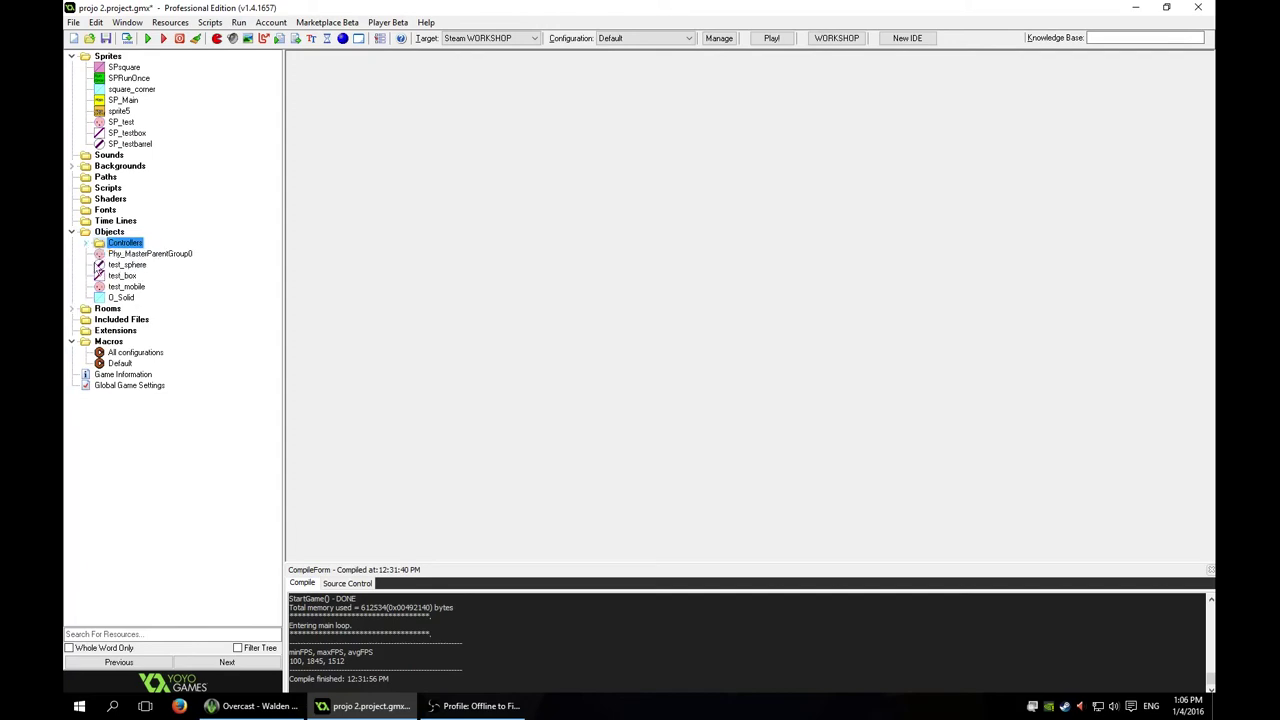
{"action": "left_click", "coordinate": [120, 256]}
{"action": "left_click", "coordinate": [124, 298]}
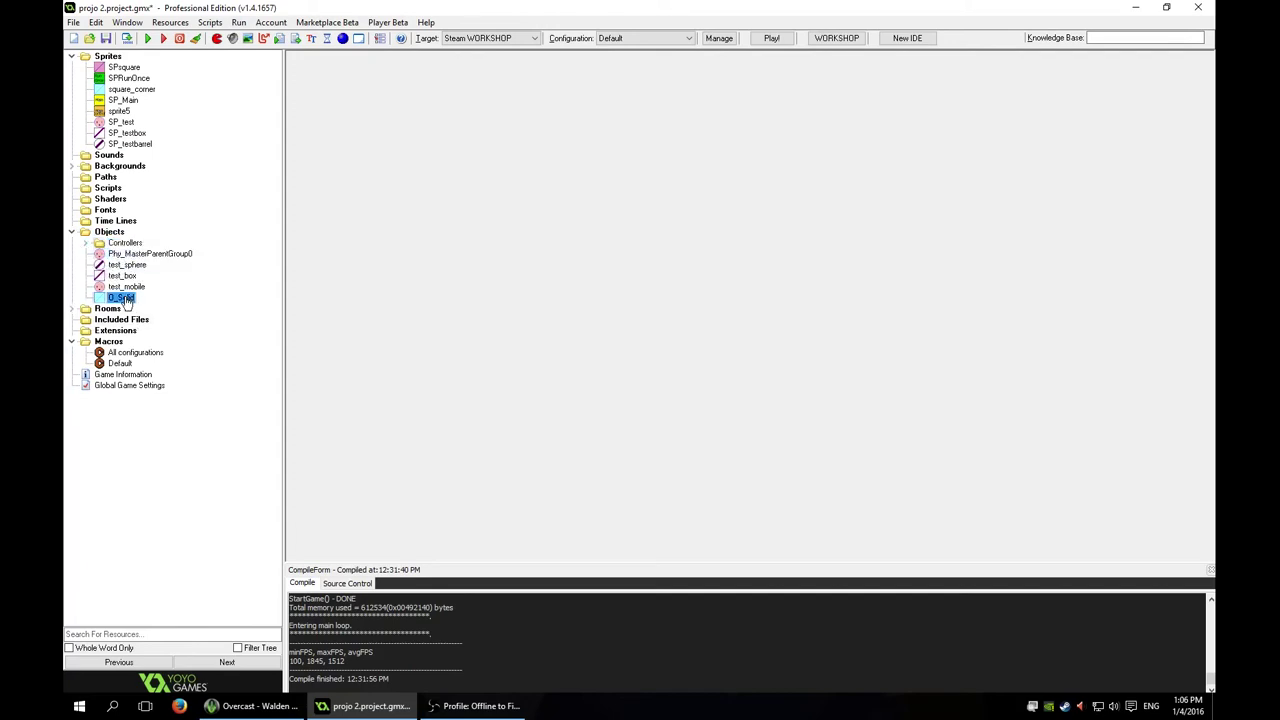
{"action": "right_click", "coordinate": [128, 303]}
{"action": "left_click", "coordinate": [130, 307]}
Step: Name the object Osolid, assign the SPsquare sprite and enable Uses Physics
{"action": "left_click", "coordinate": [325, 101]}
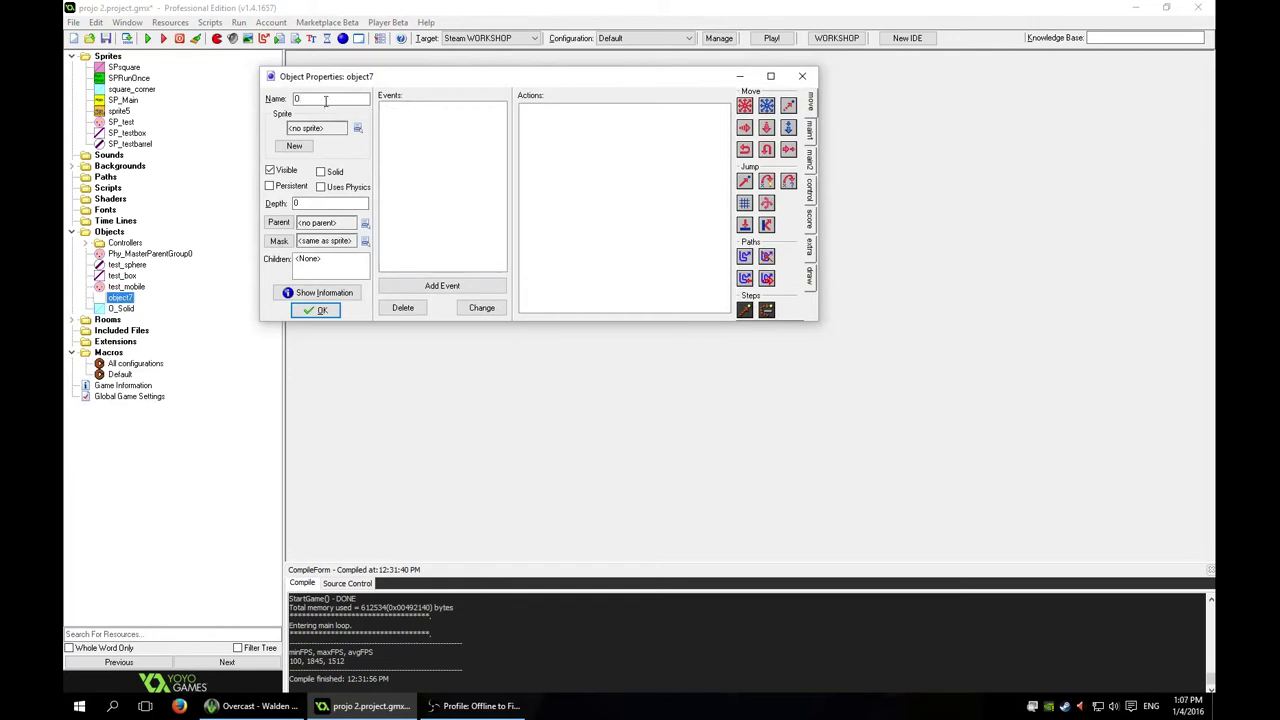
{"action": "type", "text": "_solid"}
{"action": "left_click", "coordinate": [357, 128]}
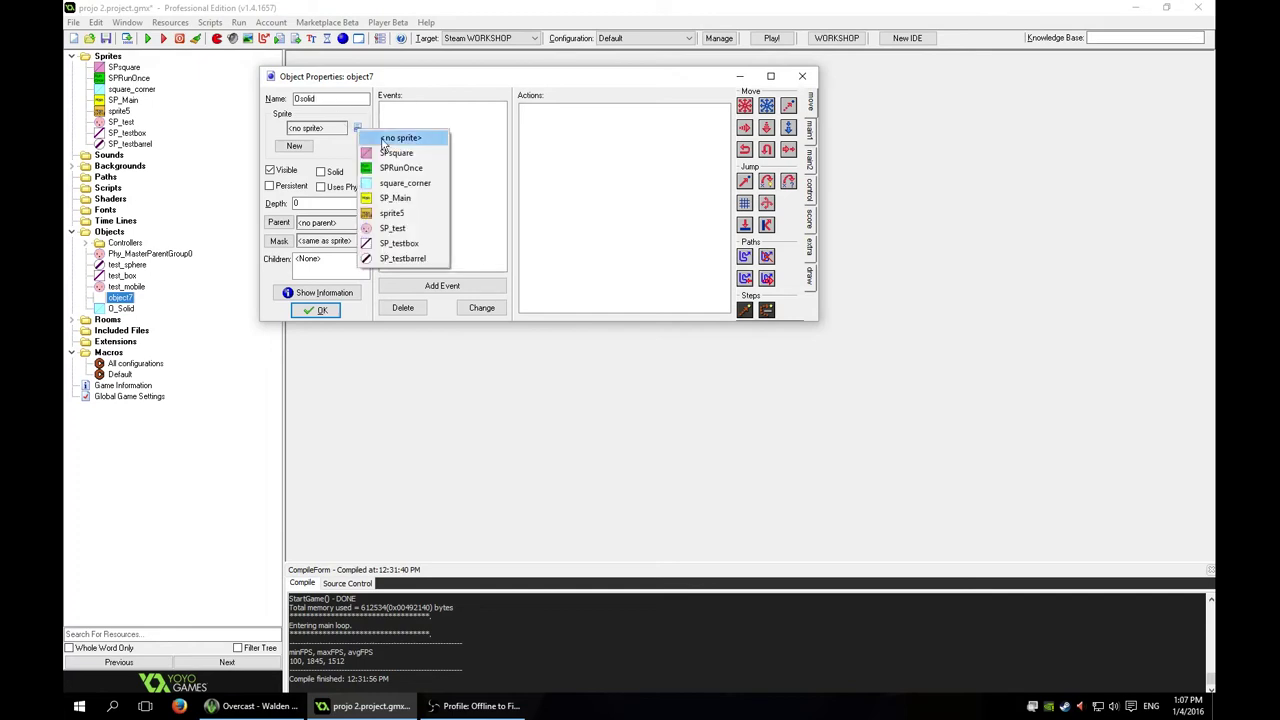
{"action": "left_click", "coordinate": [395, 150]}
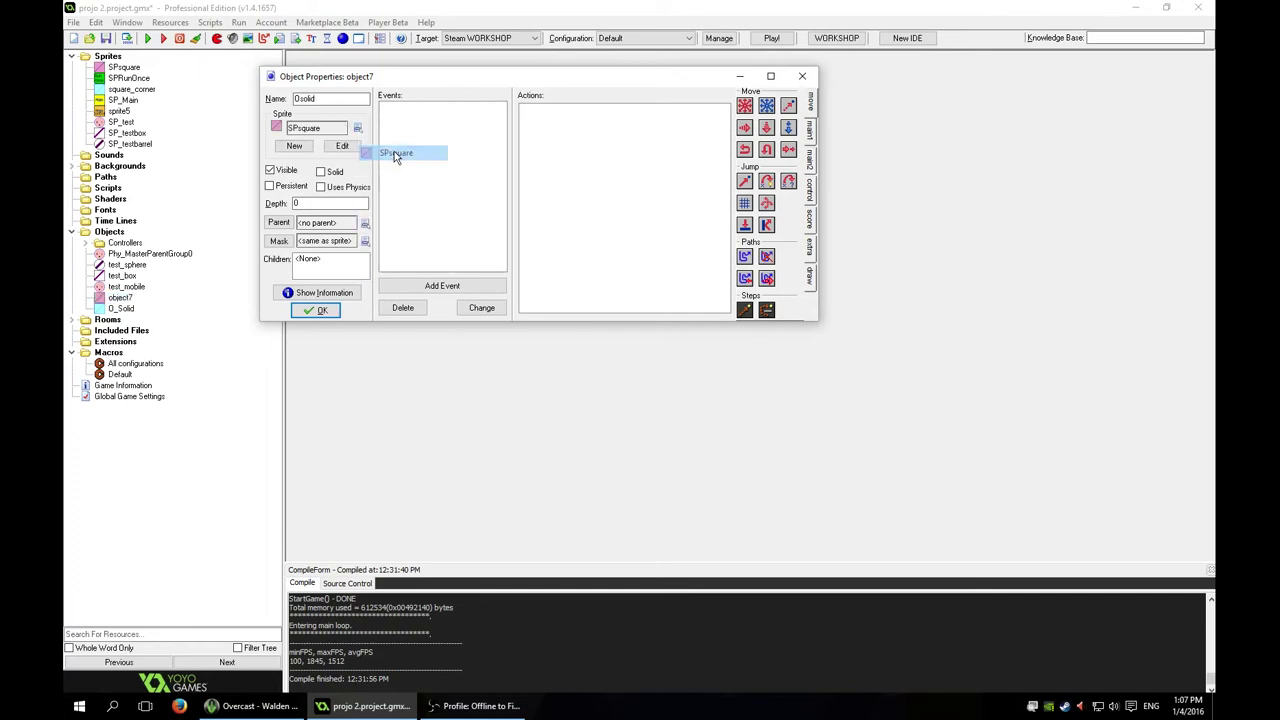
{"action": "left_click", "coordinate": [321, 187]}
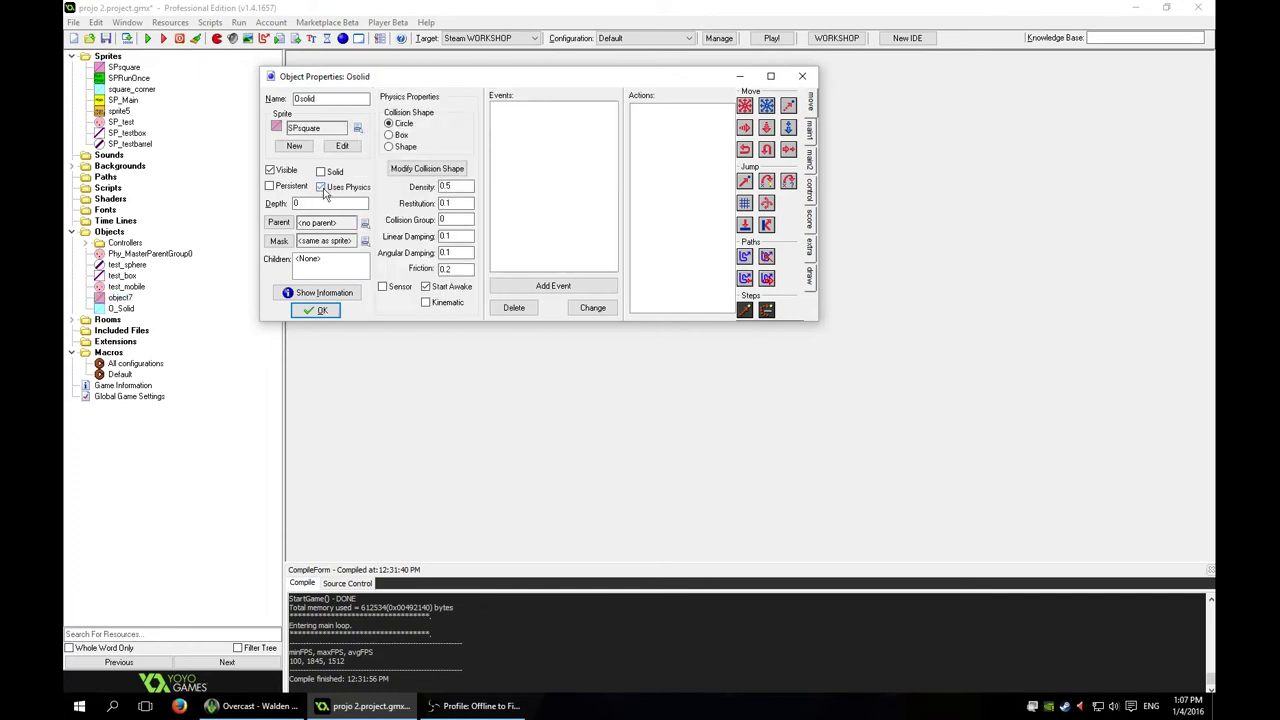
Step: Choose a Box collision shape and set Density, Angular Damping and Friction to 0
{"action": "left_click", "coordinate": [389, 135]}
{"action": "left_click_drag", "start_coordinate": [450, 187], "coordinate": [399, 202]}
{"action": "type", "text": "0"}
{"action": "left_click_drag", "start_coordinate": [455, 252], "coordinate": [380, 257]}
{"action": "type", "text": "0"}
{"action": "double_click", "coordinate": [445, 269]}
{"action": "type", "text": "0"}
Step: Fit the box collision shape from 0,0 to 32,32 over the sprite and confirm
{"action": "left_click", "coordinate": [423, 169]}
{"action": "scroll", "coordinate": [437, 181], "scroll_direction": "up", "scroll_amount": 4}
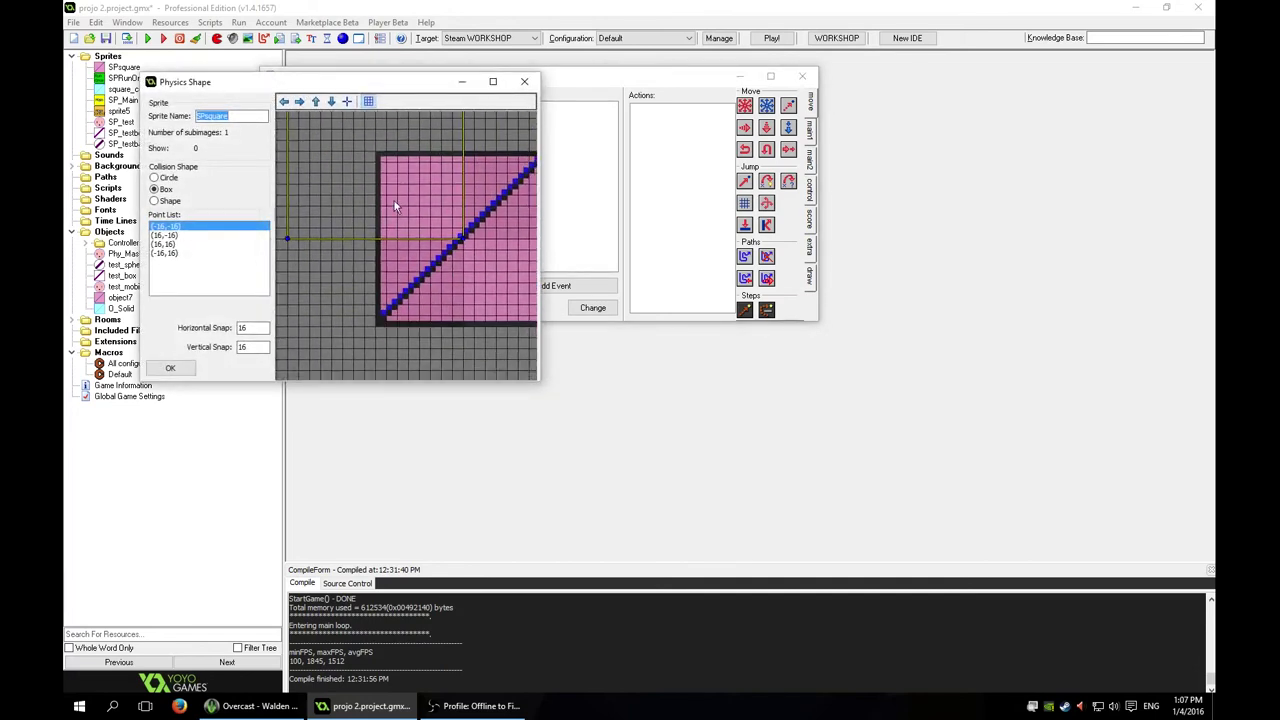
{"action": "scroll", "coordinate": [395, 207], "scroll_direction": "down", "scroll_amount": 2}
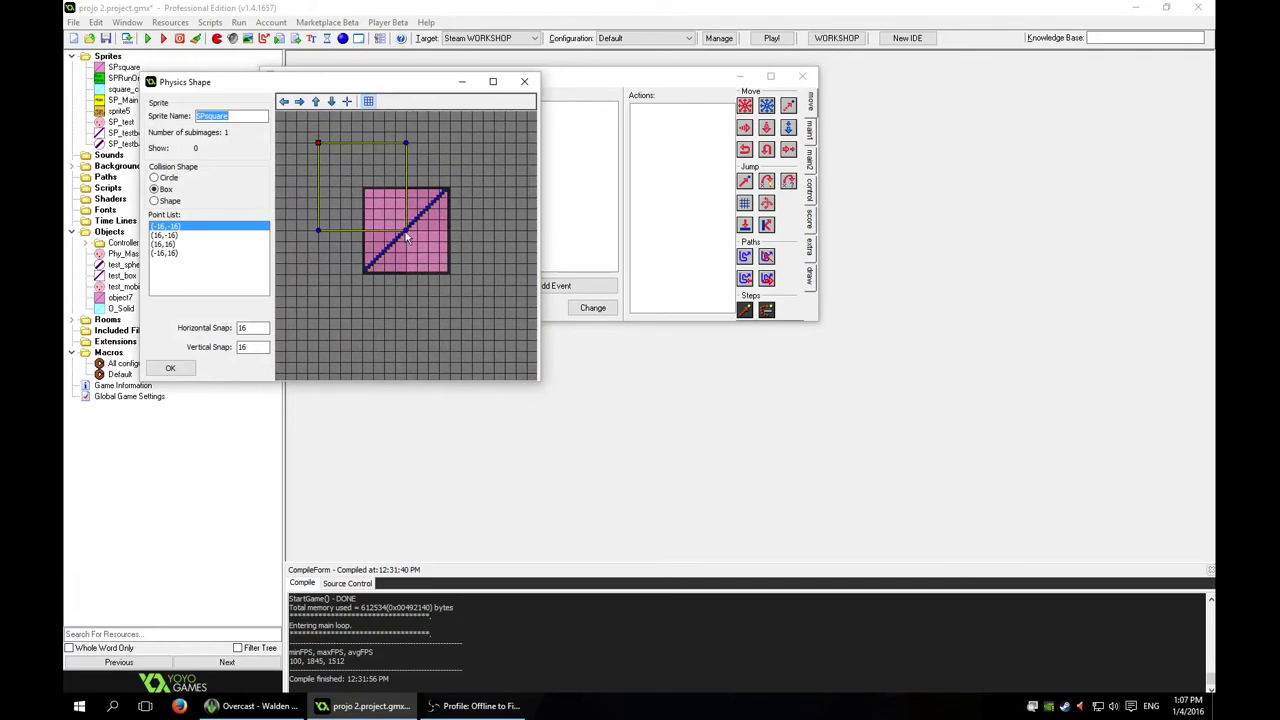
{"action": "left_click_drag", "start_coordinate": [407, 236], "coordinate": [450, 278]}
{"action": "left_click_drag", "start_coordinate": [319, 145], "coordinate": [364, 188]}
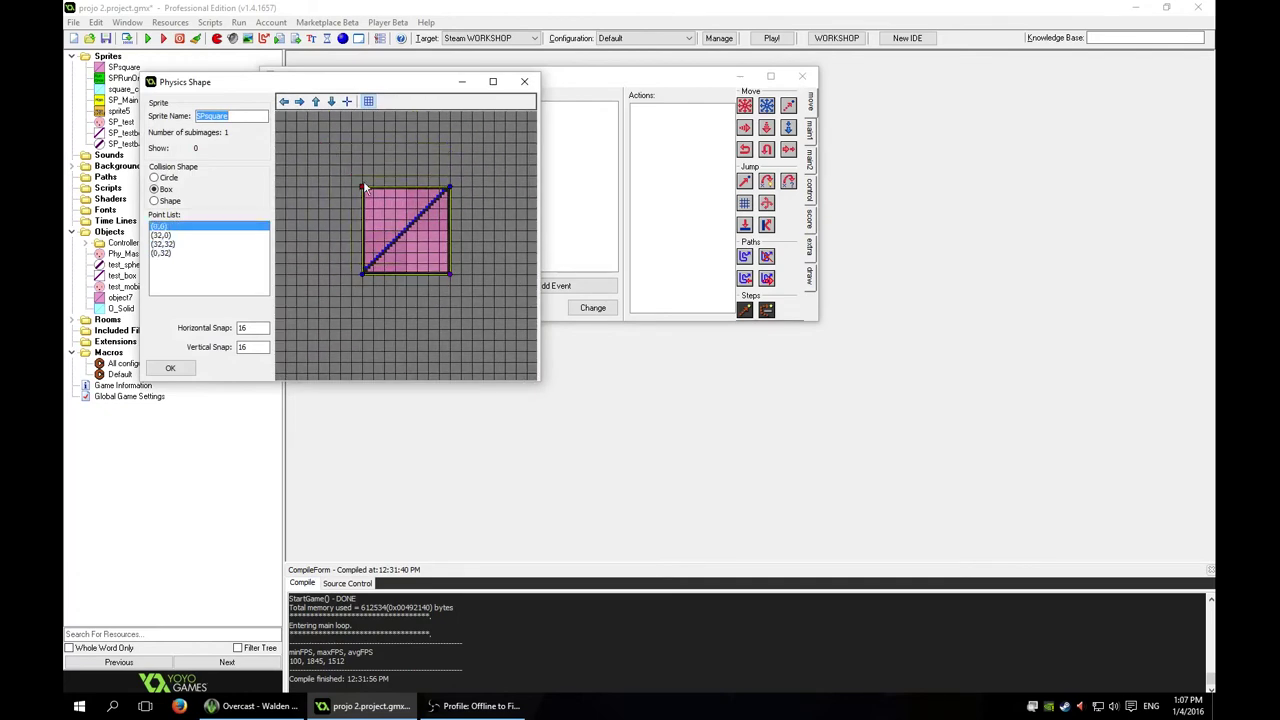
{"action": "left_click", "coordinate": [171, 369]}
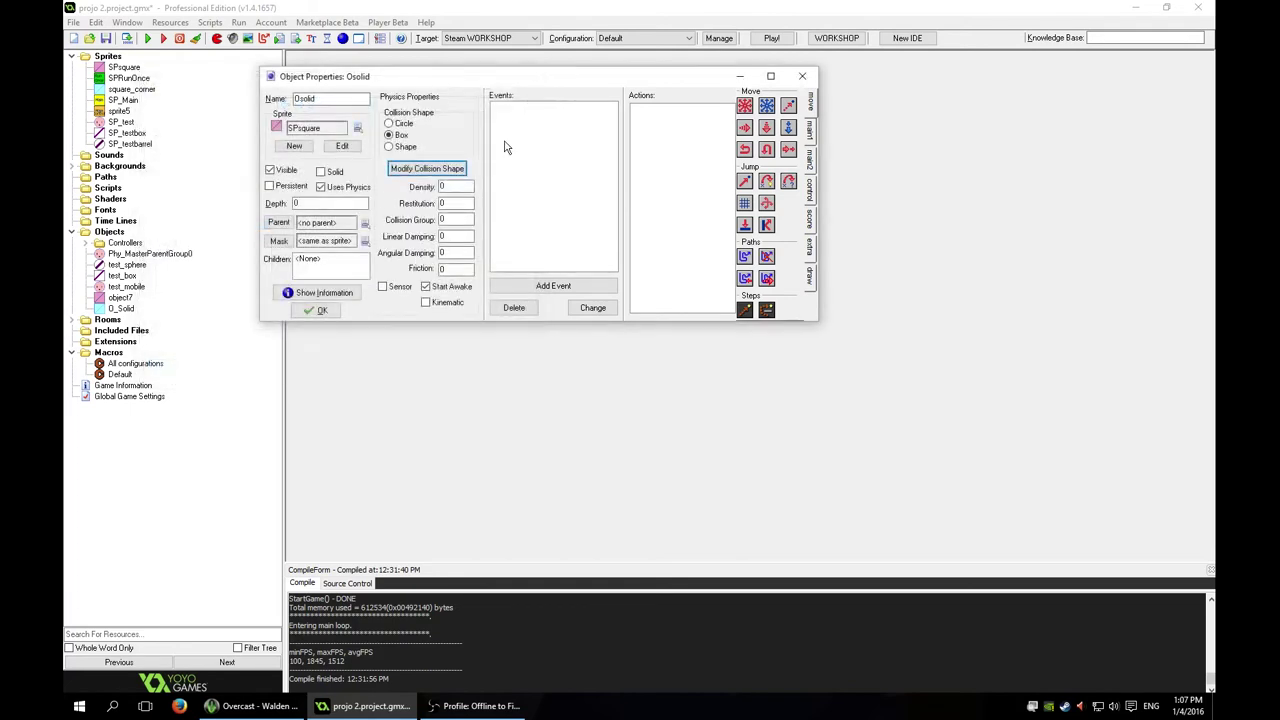